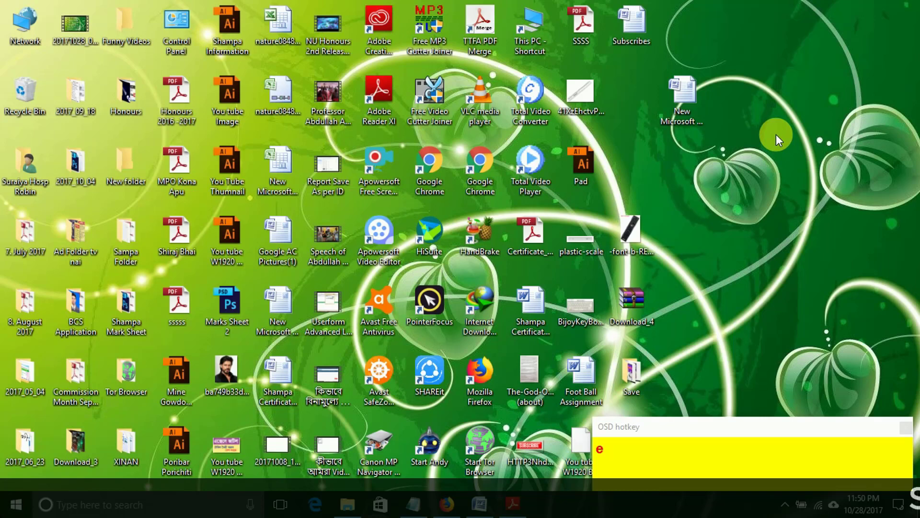
Minimize the certificate application and open the new Word document file from the desktop.
click(480, 504)
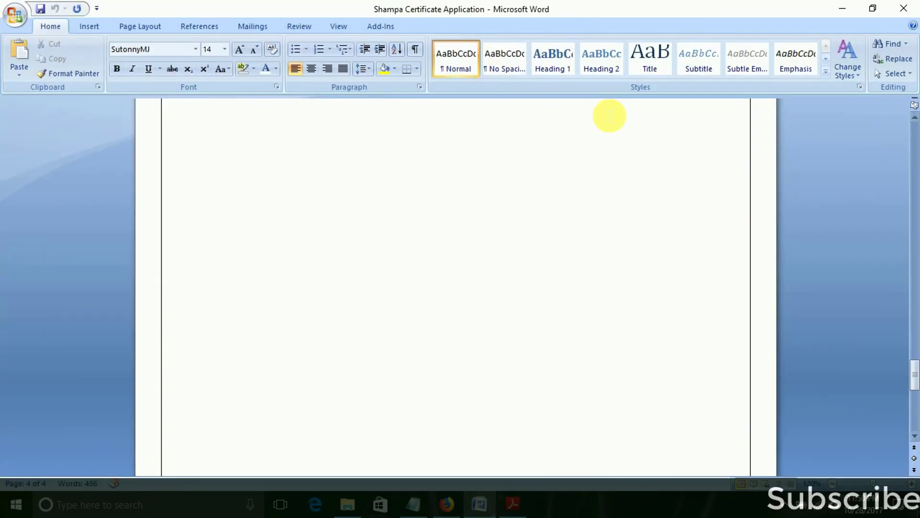
scroll(444, 278, up, 3)
scroll(446, 278, down, 5)
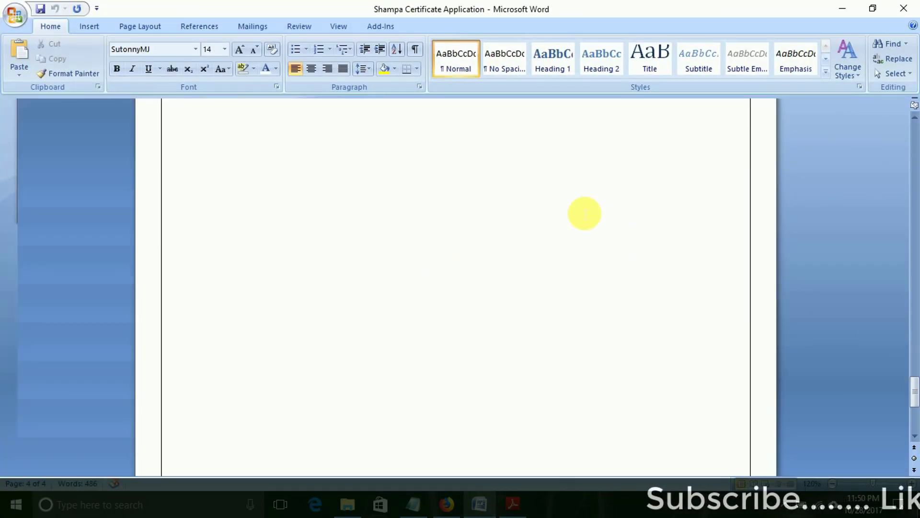
click(842, 8)
double_click(693, 126)
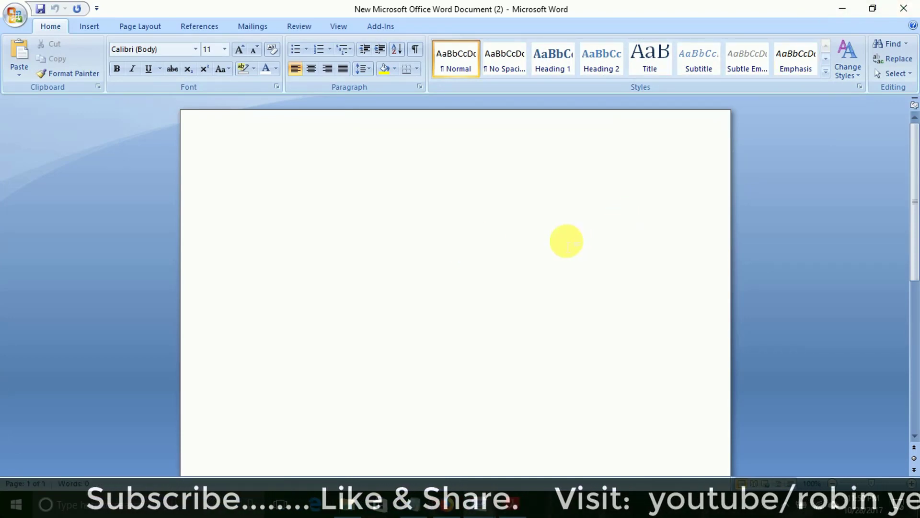
Bring 'New Microsoft Office Word Document (2)' back on screen from the taskbar.
click(845, 10)
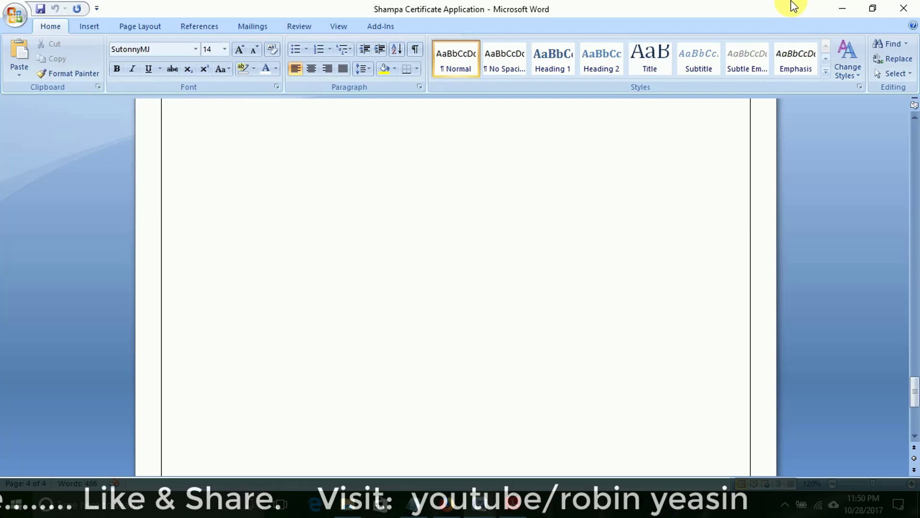
click(844, 9)
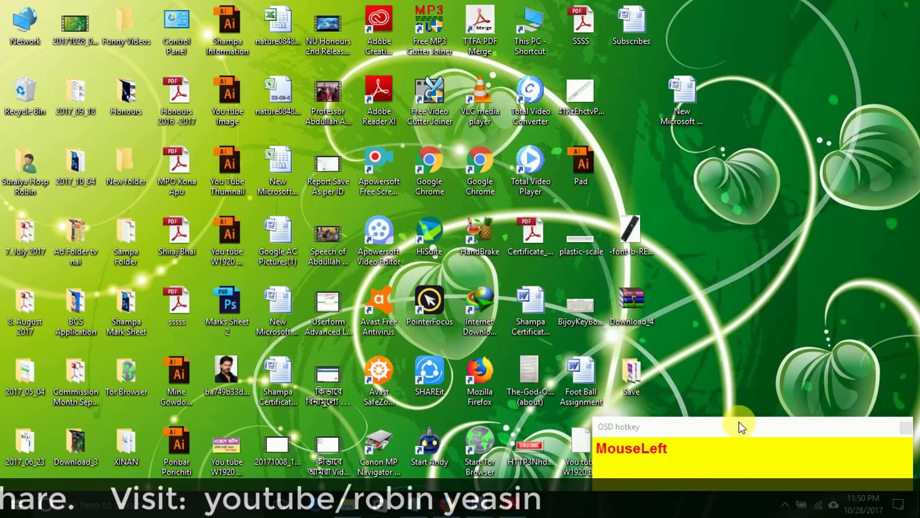
drag(746, 432, 727, 440)
mouse_move(479, 504)
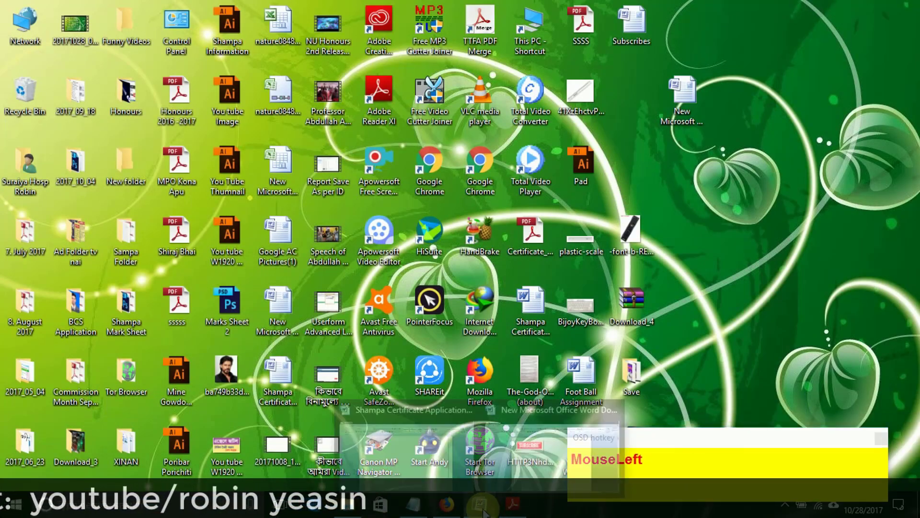
click(586, 445)
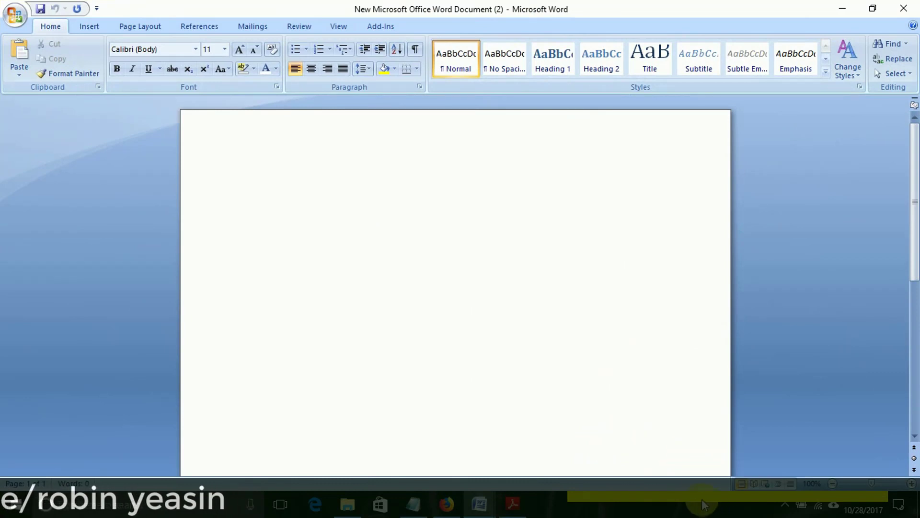
click(717, 497)
drag(746, 443, 755, 379)
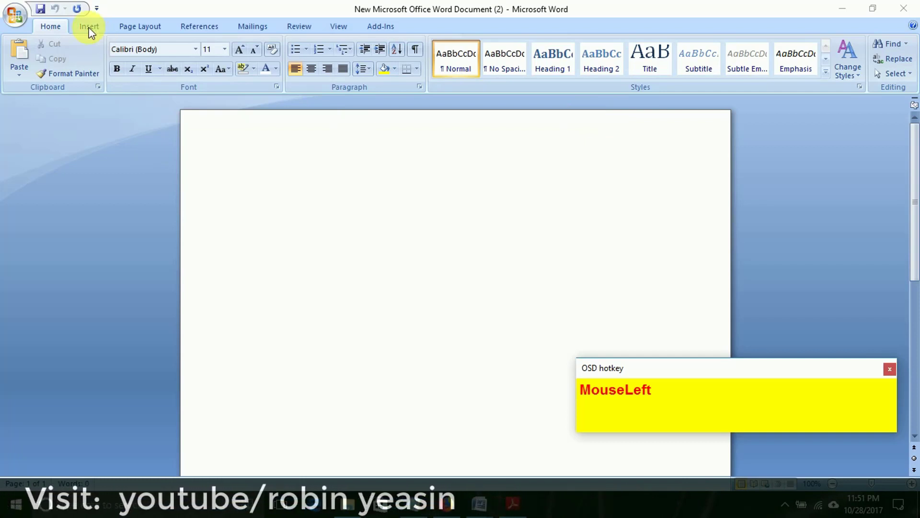
Switch the ribbon to the Insert tab.
key(KP_1)
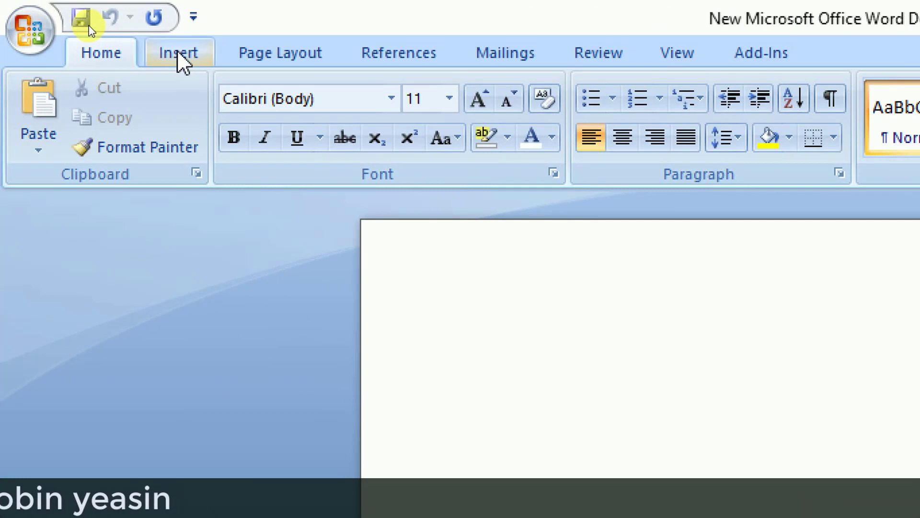
click(178, 54)
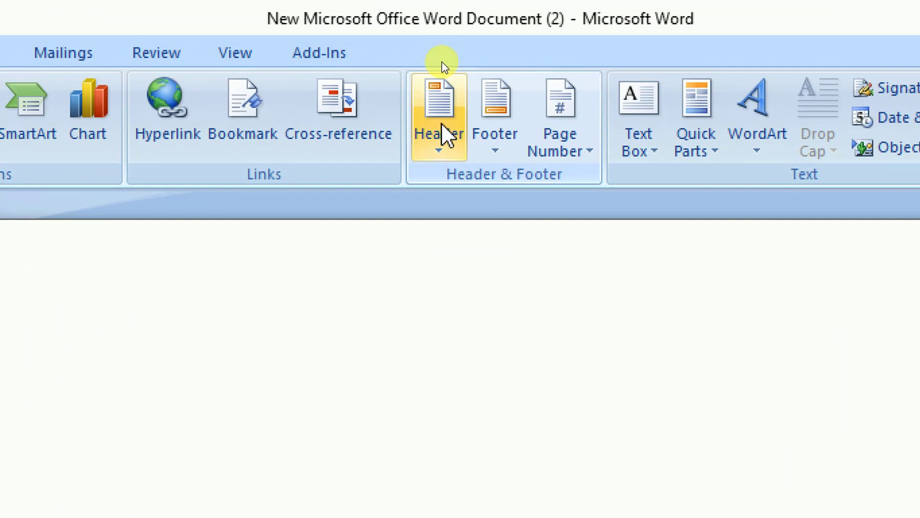
Insert a Blank header, type a sentence giving the author's name, and select it.
click(438, 146)
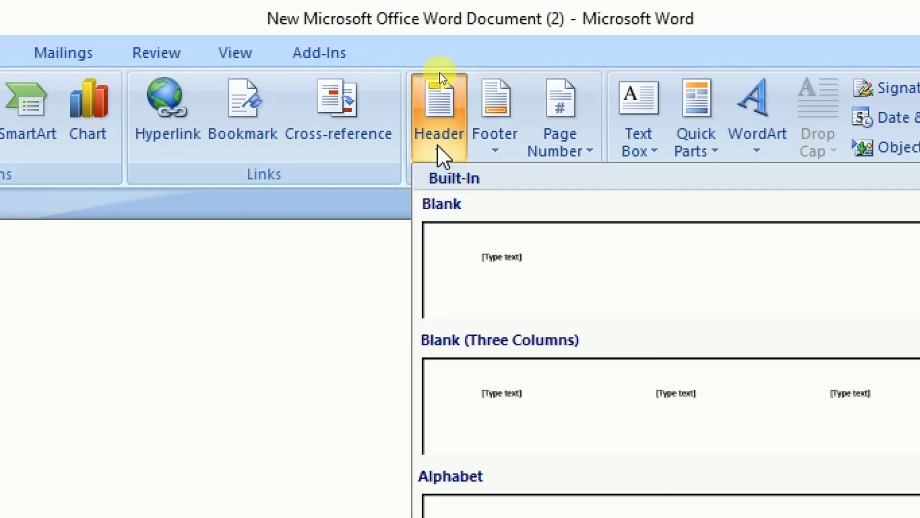
click(513, 285)
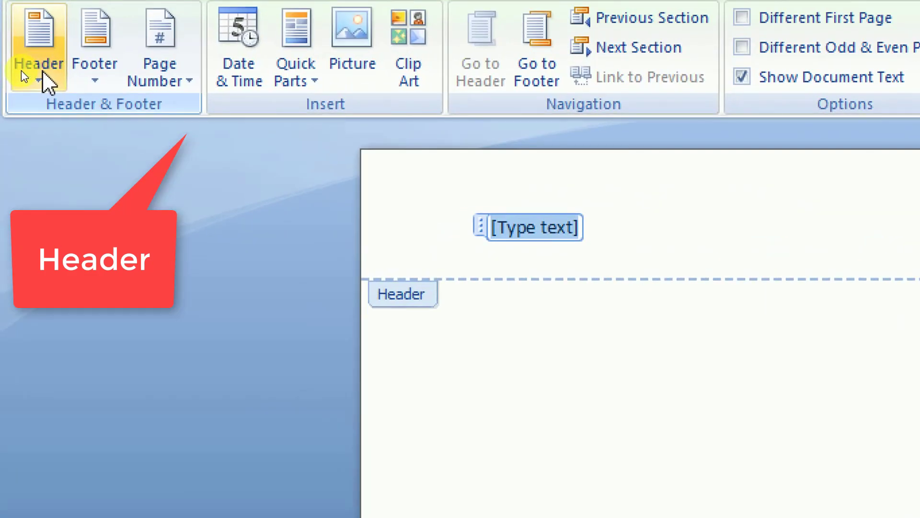
click(21, 72)
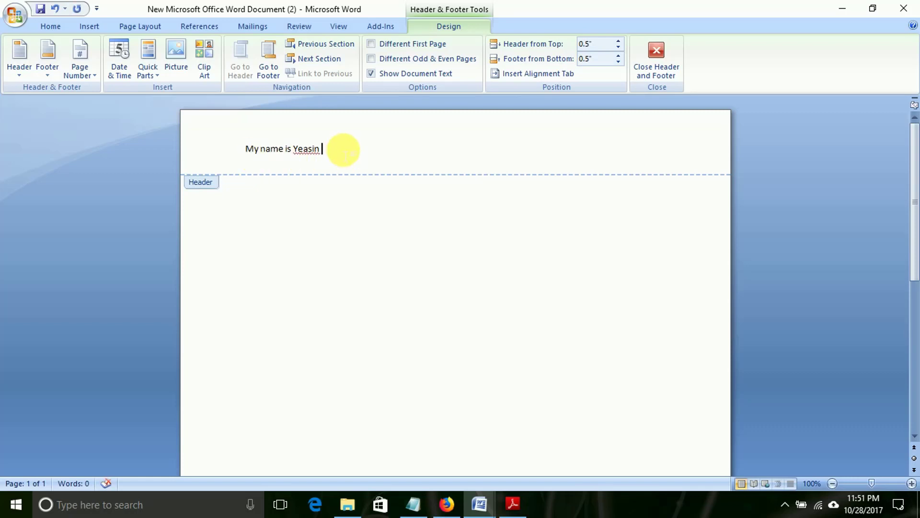
drag(343, 149, 212, 148)
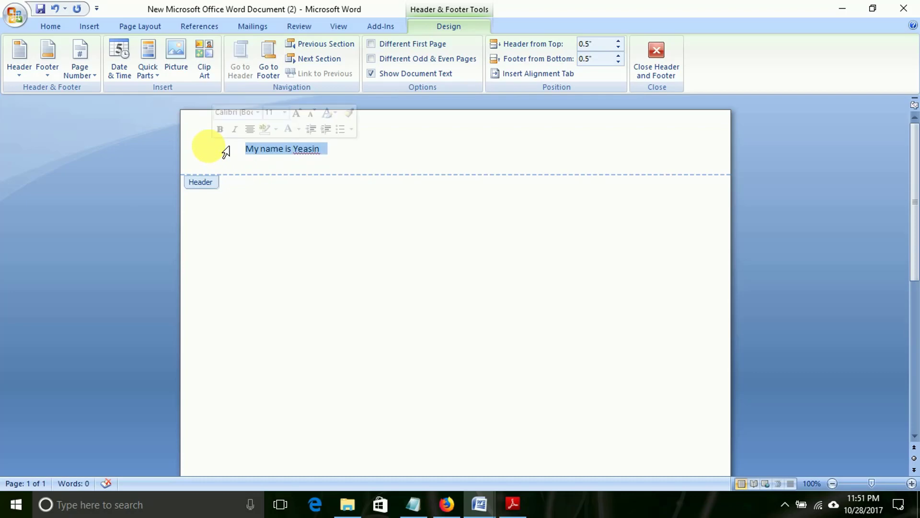
Format the header sentence as 20-point bold red text, centred on the page.
click(51, 27)
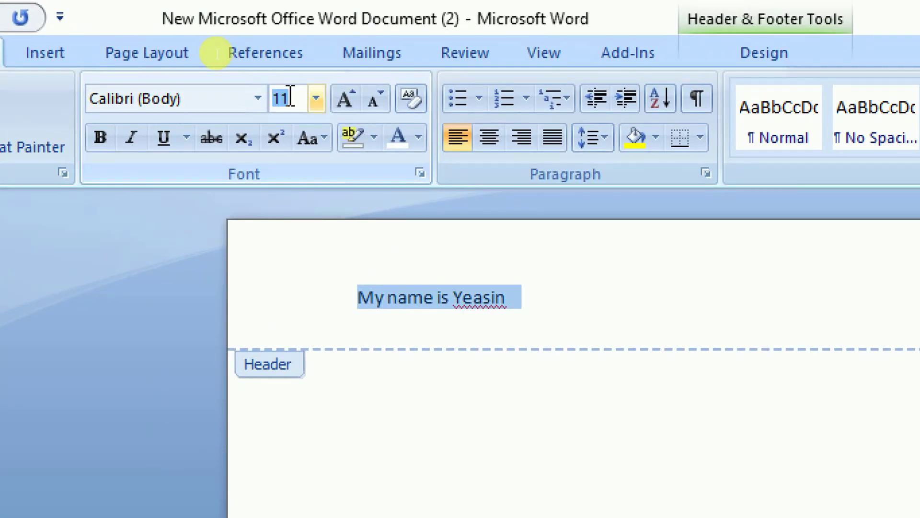
text(20)
key(Return)
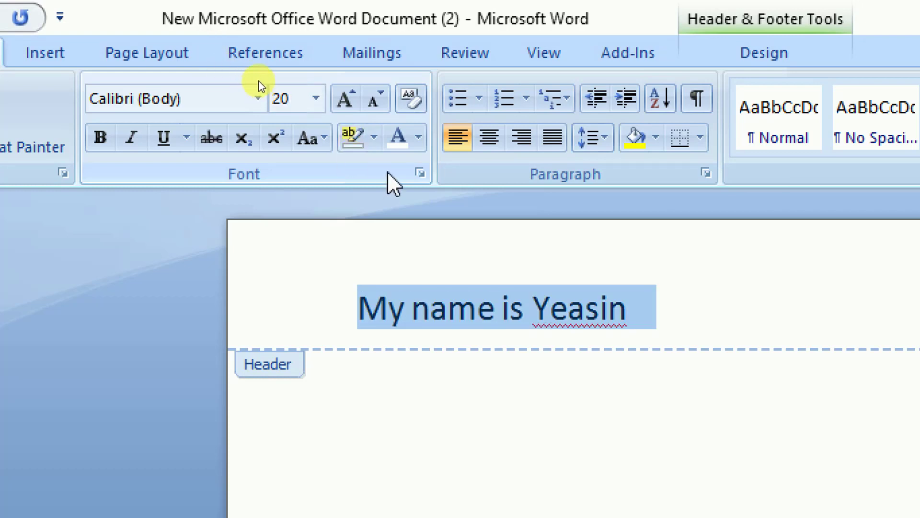
click(419, 137)
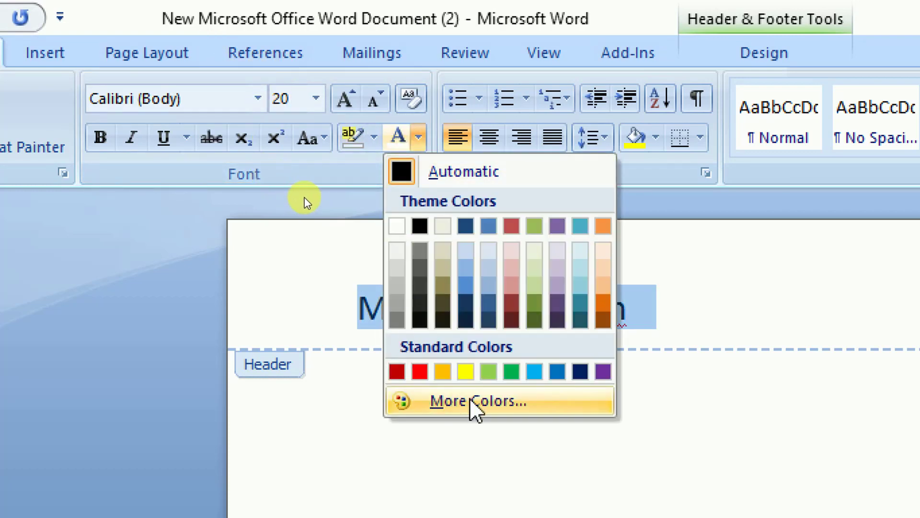
click(420, 371)
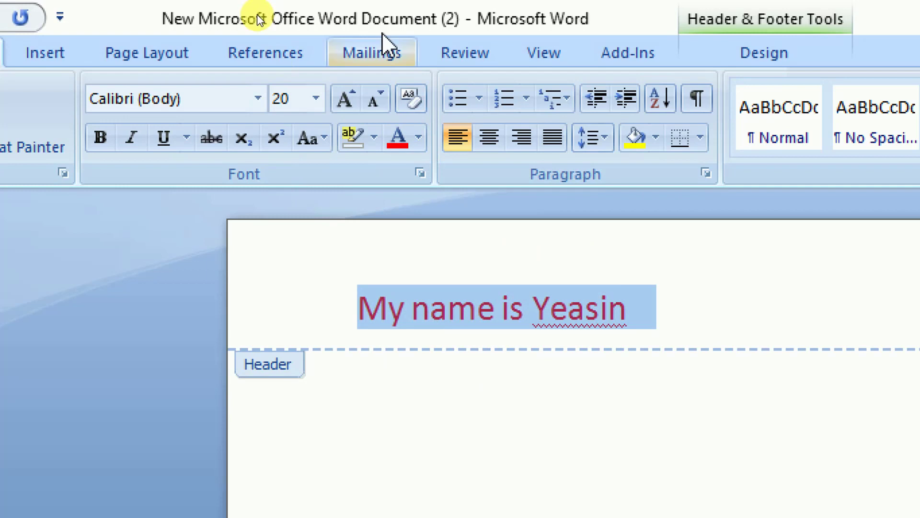
click(490, 139)
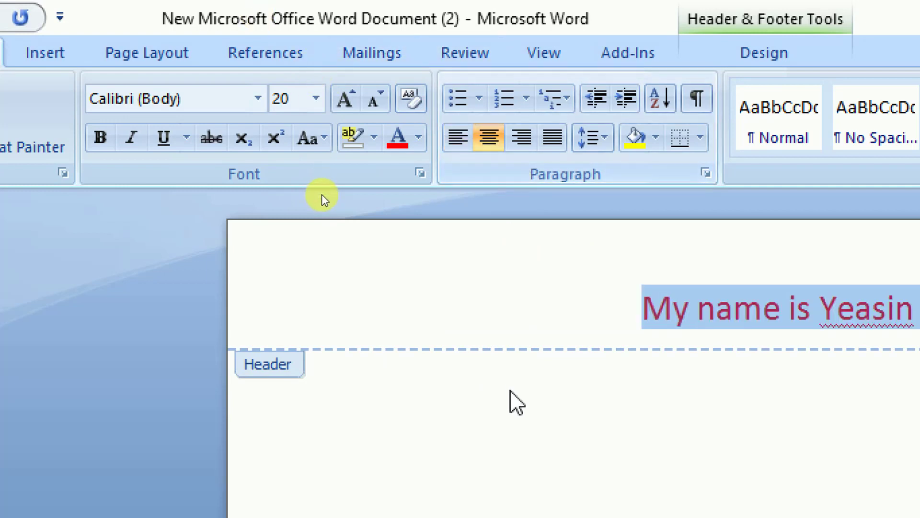
click(522, 139)
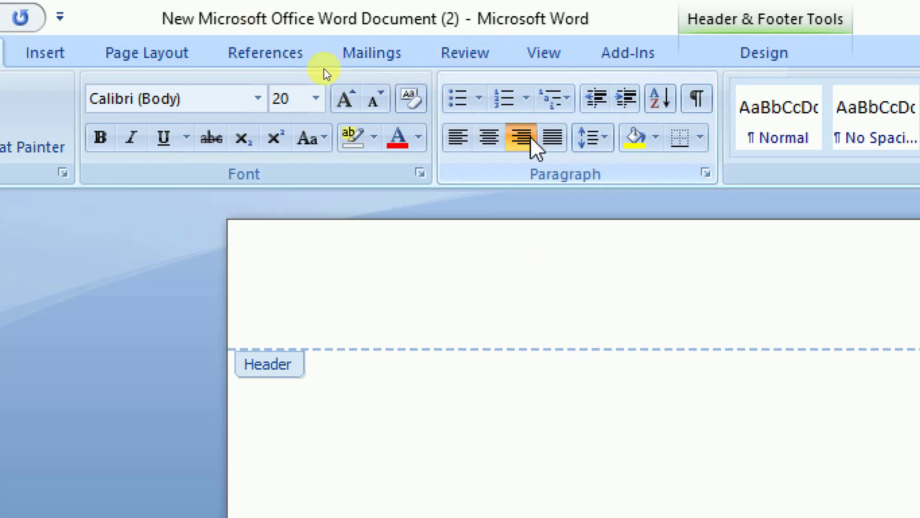
click(458, 138)
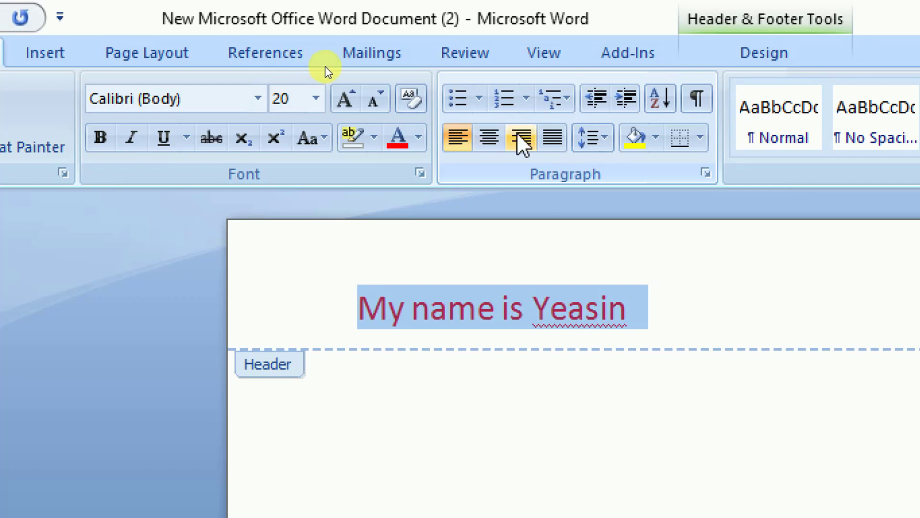
click(490, 139)
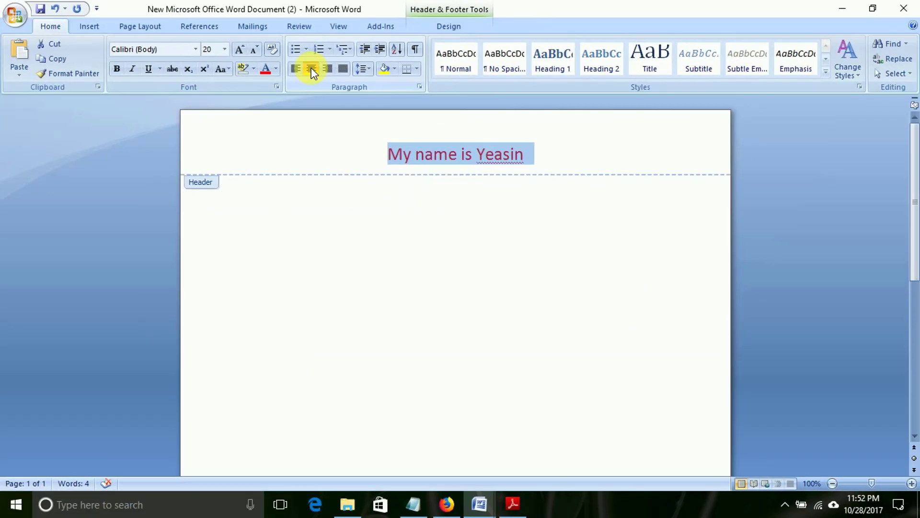
click(118, 68)
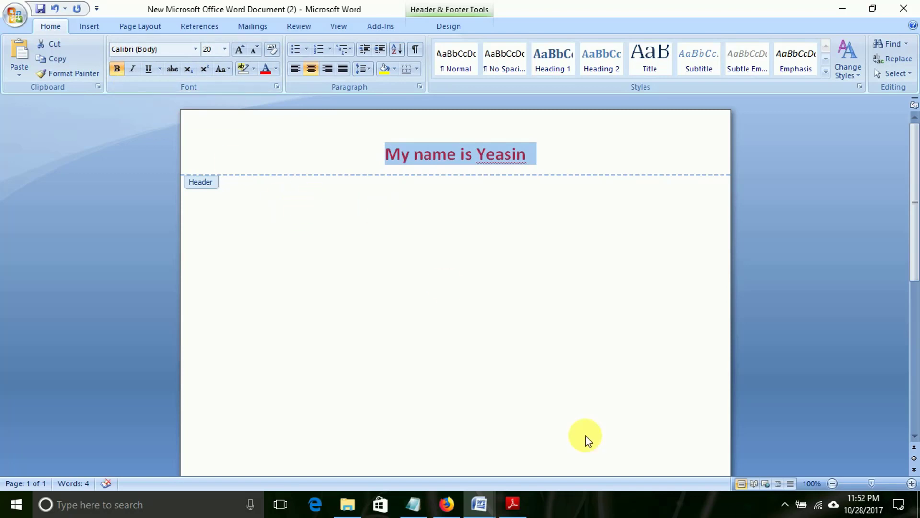
click(561, 148)
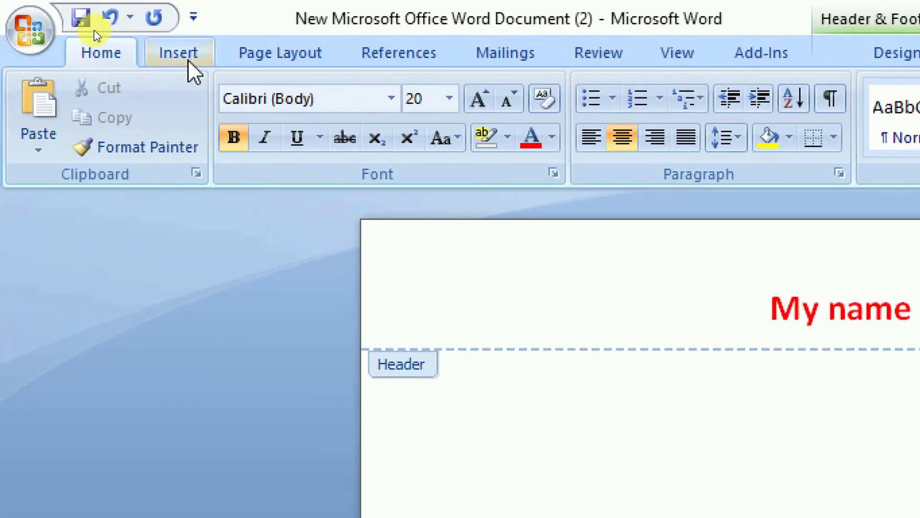
Insert the 'You tube W1920 BY H1080' banner image from the Desktop into the header.
click(94, 29)
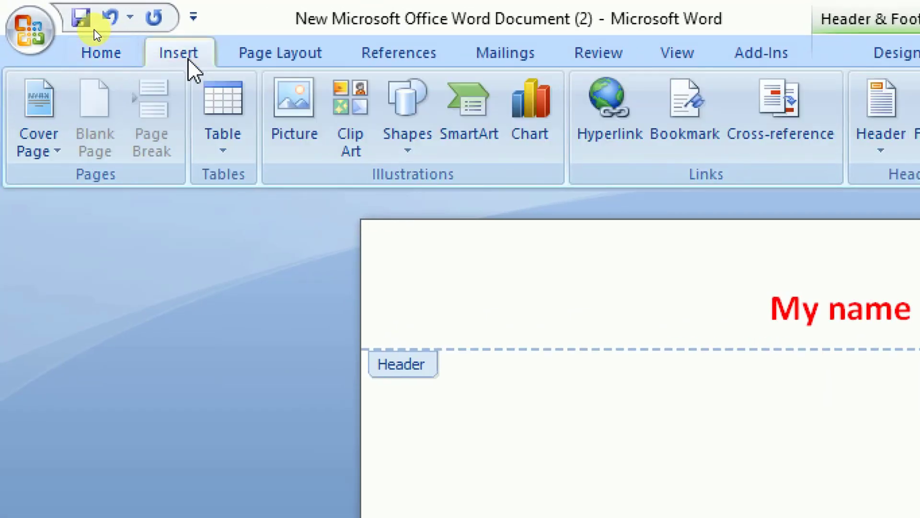
click(306, 124)
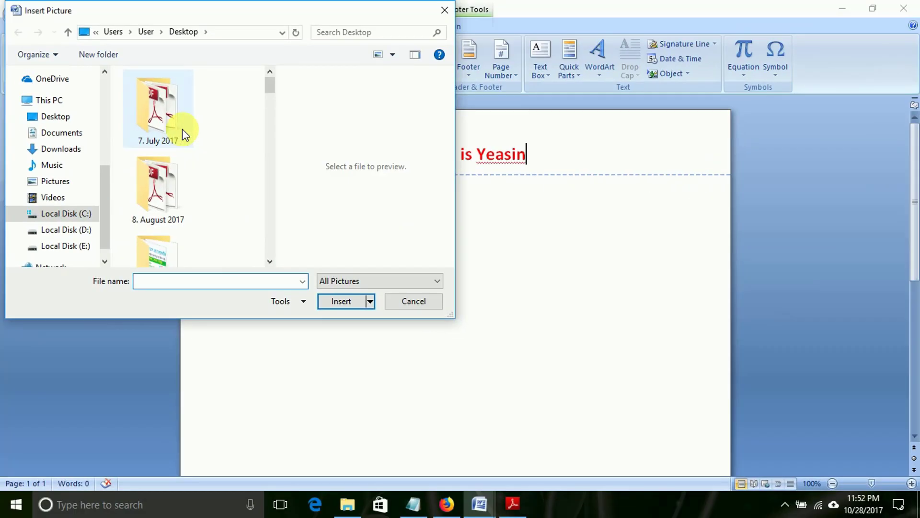
click(112, 233)
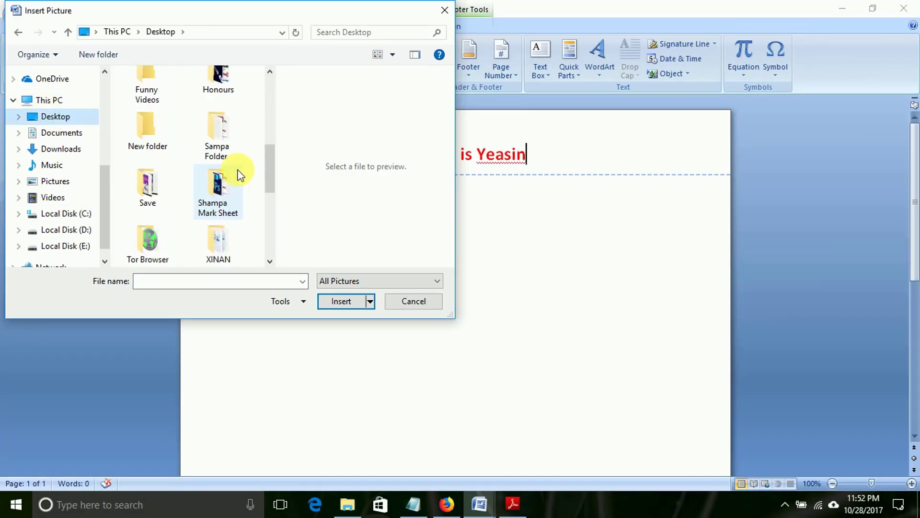
scroll(240, 175, down, 5)
click(145, 103)
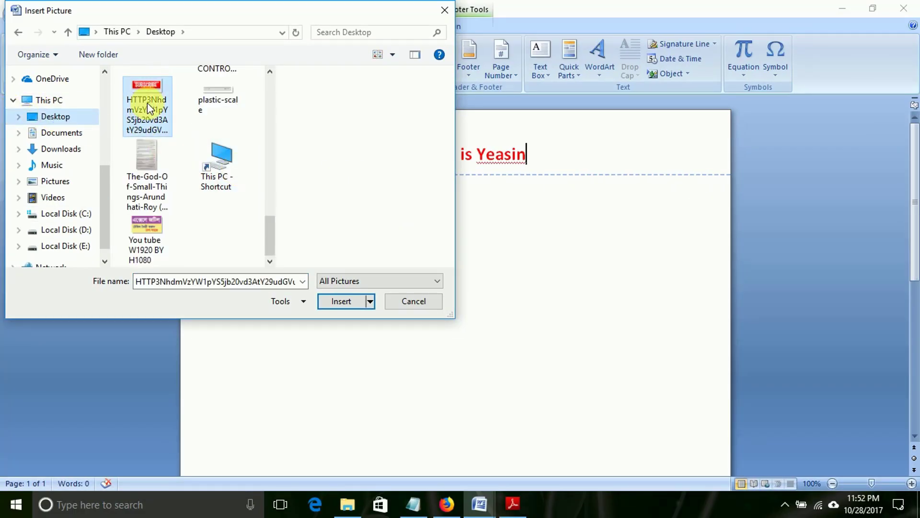
click(145, 230)
click(333, 304)
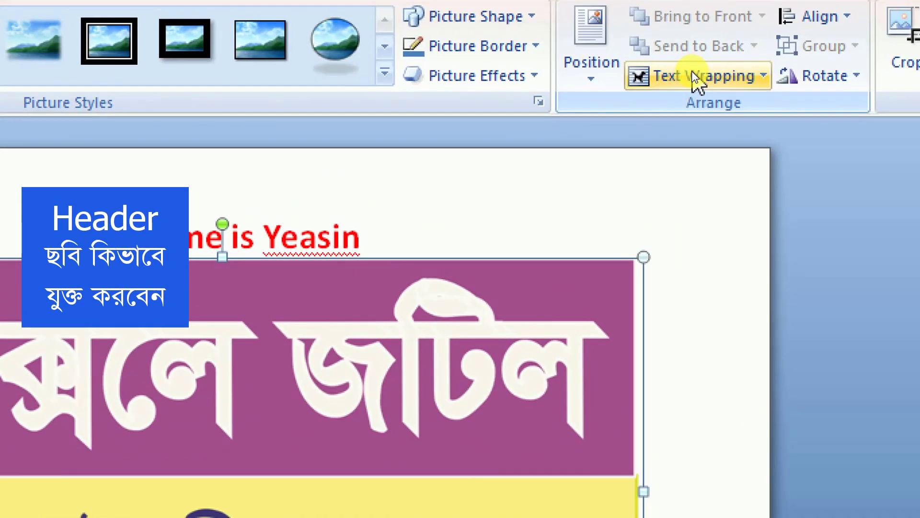
Set the banner to Square text wrapping and shrink it toward 0.8 by 1.04 inches.
click(692, 73)
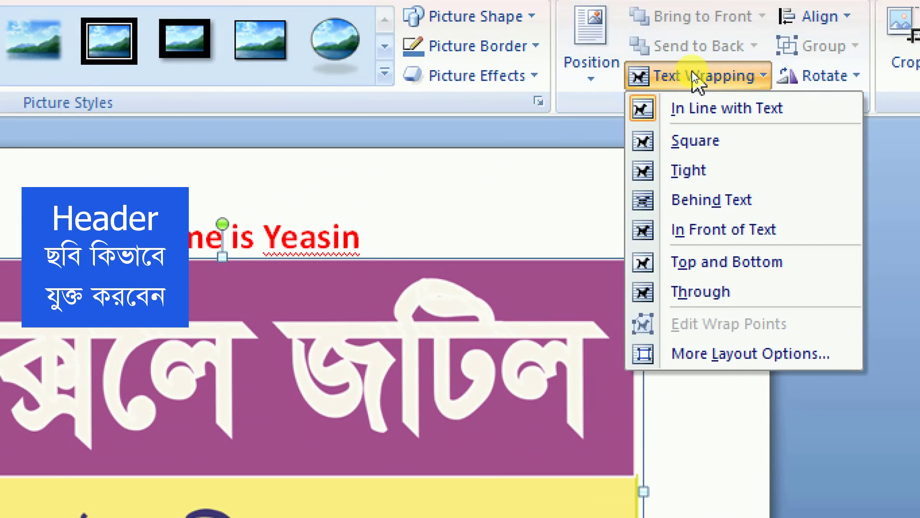
click(690, 140)
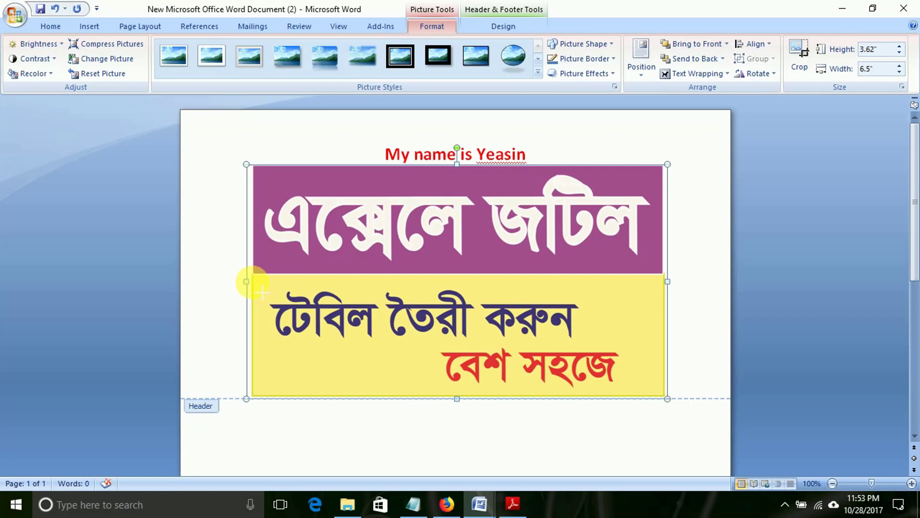
drag(246, 282, 467, 284)
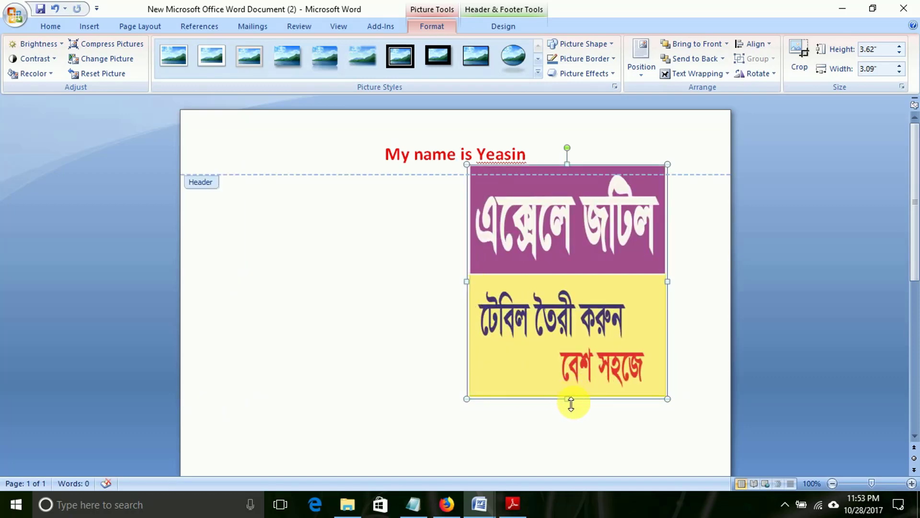
drag(571, 403, 581, 257)
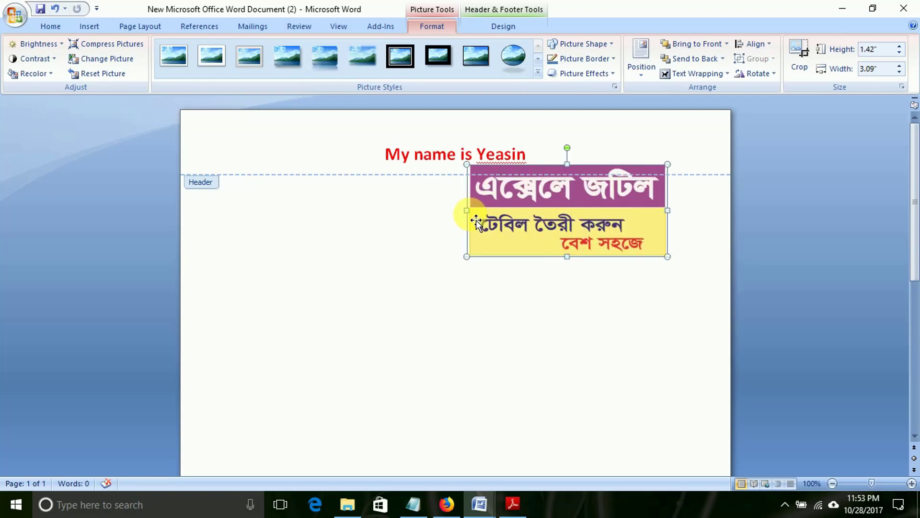
drag(467, 210, 554, 210)
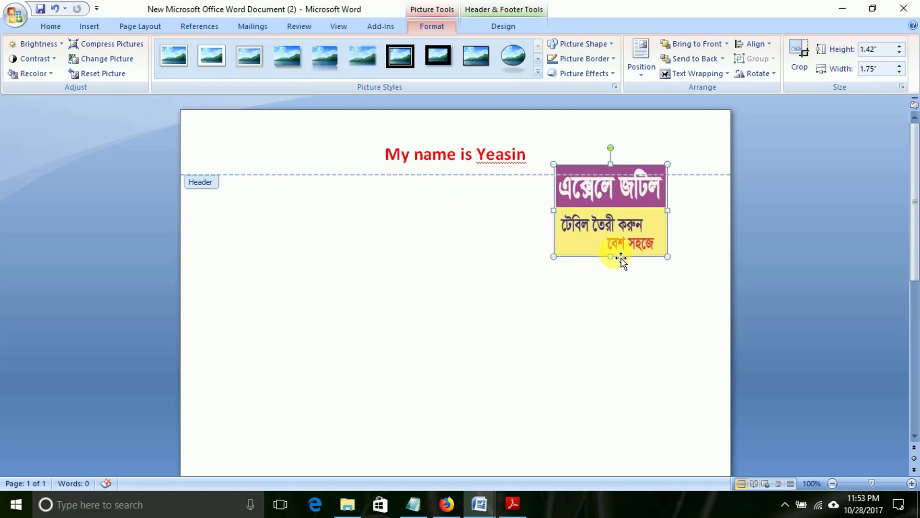
drag(621, 260, 608, 228)
Move the banner to the header's top-right corner, trimming its height to 0.8 inches.
drag(566, 206, 600, 206)
drag(659, 217, 642, 122)
drag(655, 156, 661, 151)
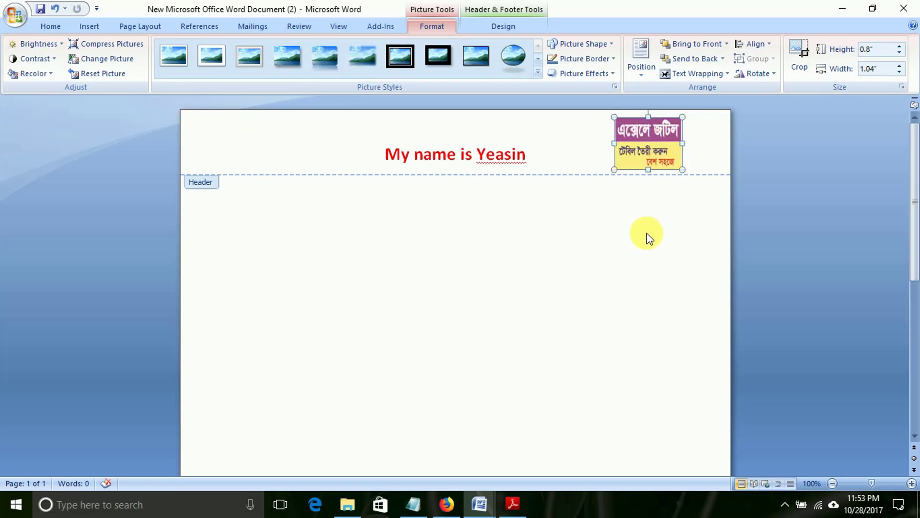
Deselect the banner and switch between header editing and the document body.
click(569, 151)
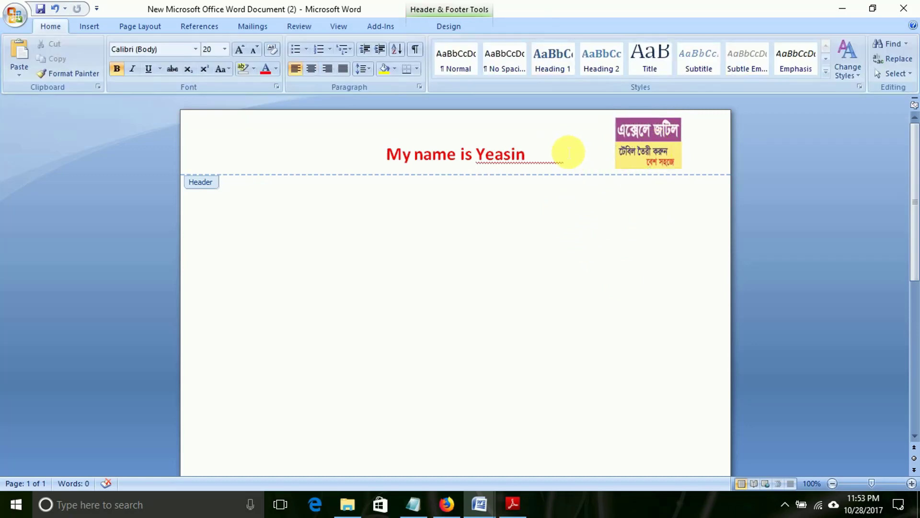
double_click(549, 264)
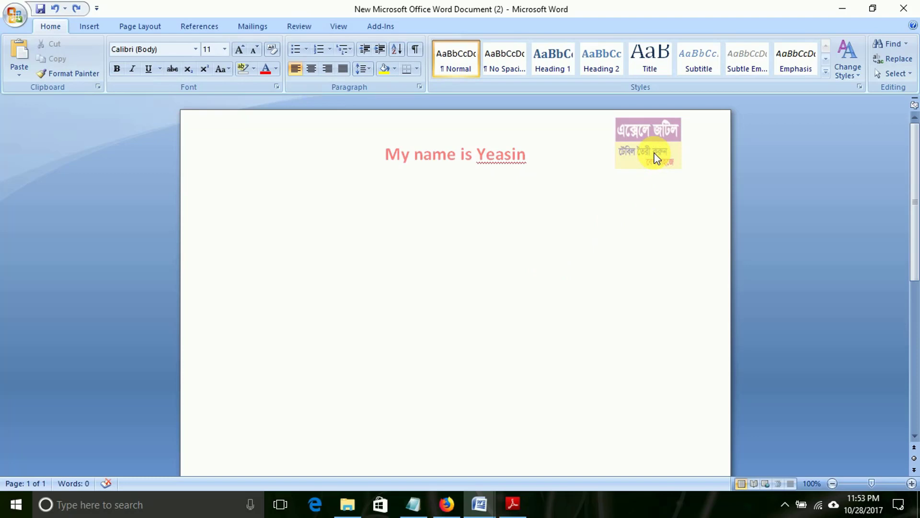
double_click(659, 159)
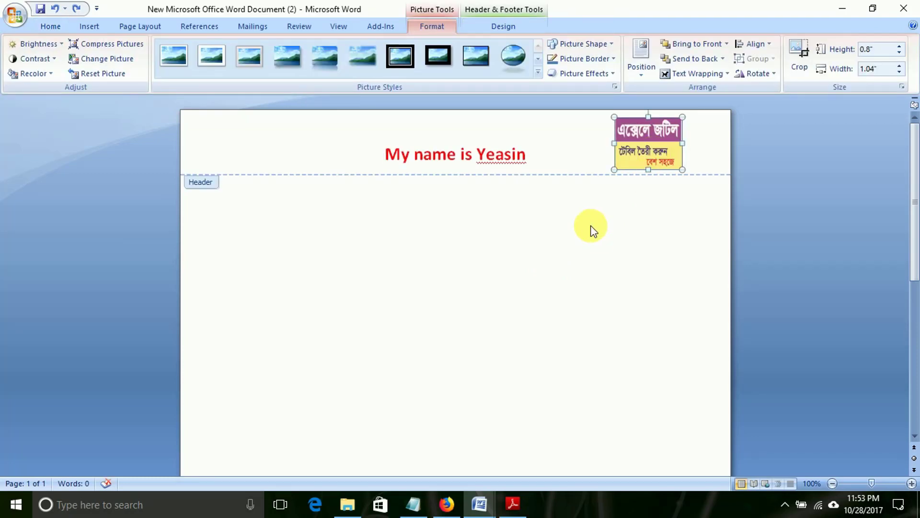
double_click(548, 255)
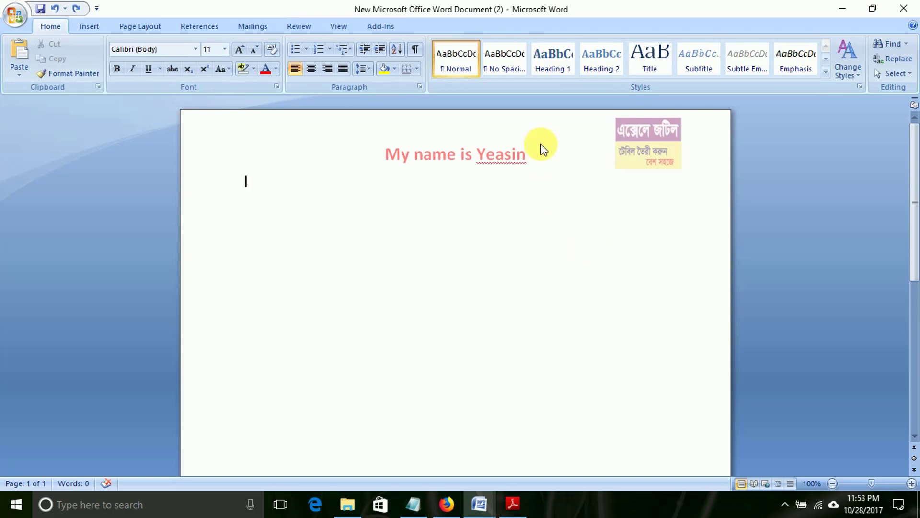
Reopen the header with Edit Header, delete the banner picture, undo, and close the header.
click(81, 27)
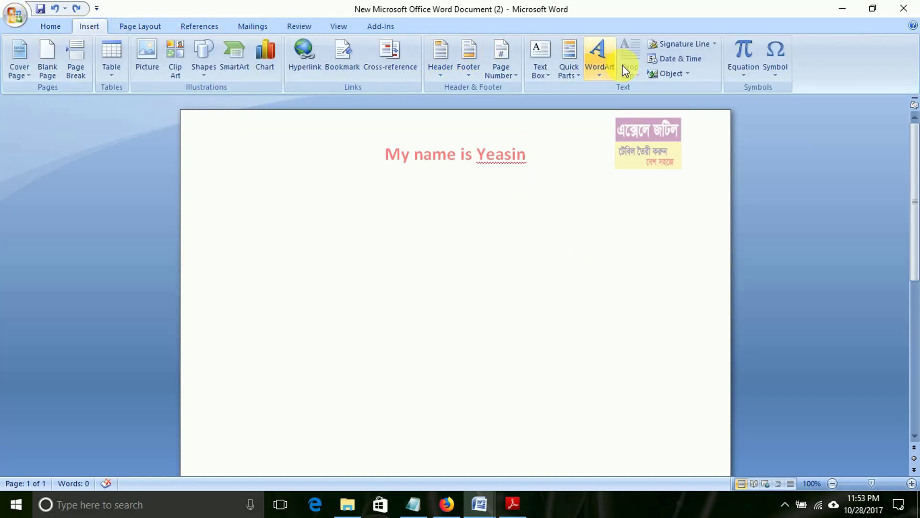
click(443, 77)
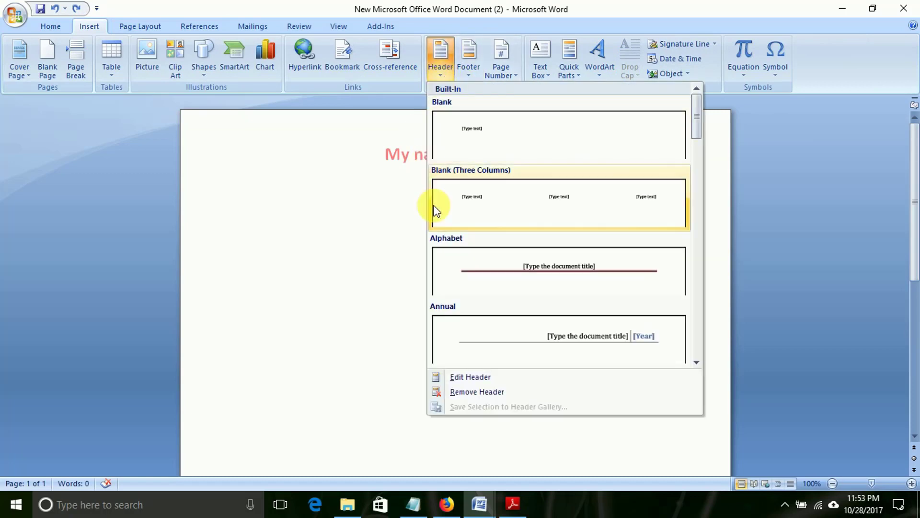
click(469, 381)
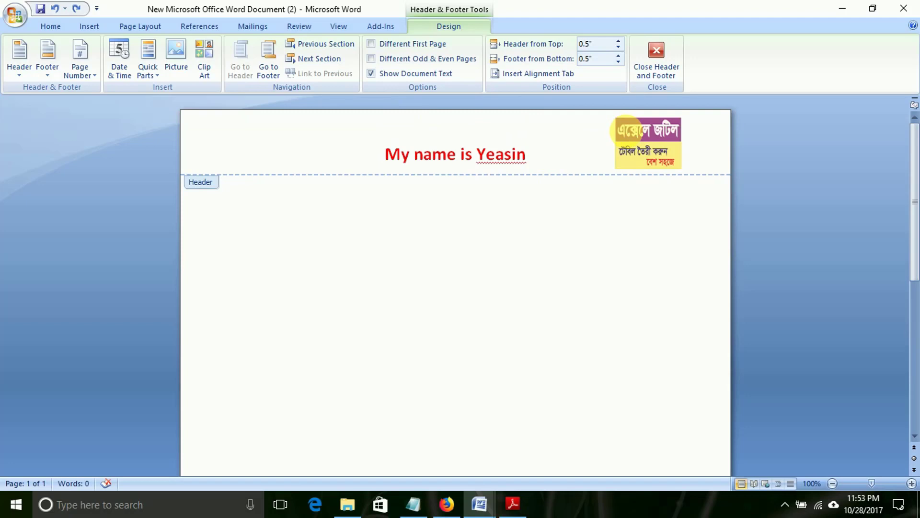
click(633, 138)
key(Delete)
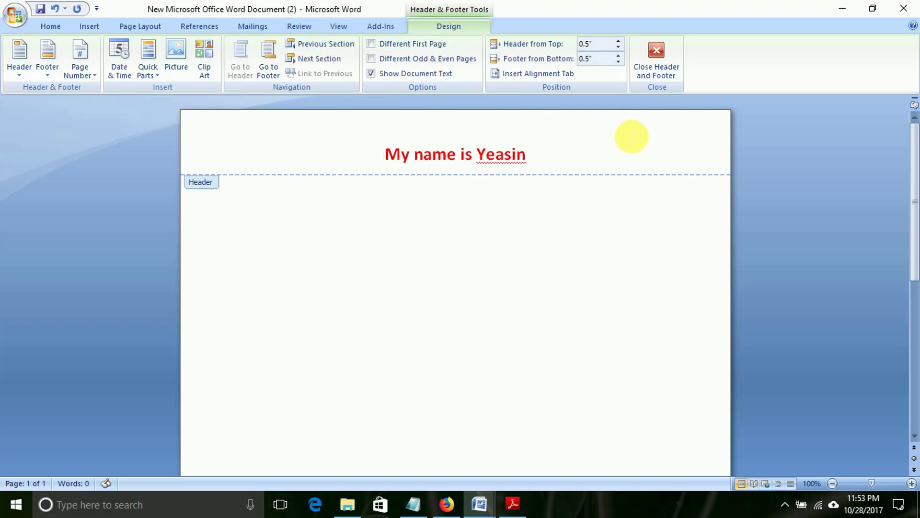
key(ctrl+z)
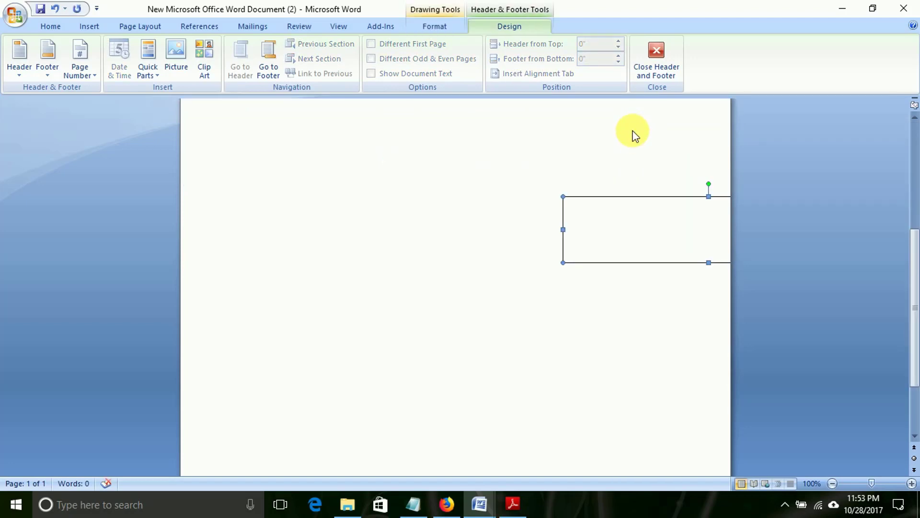
key(ctrl+z)
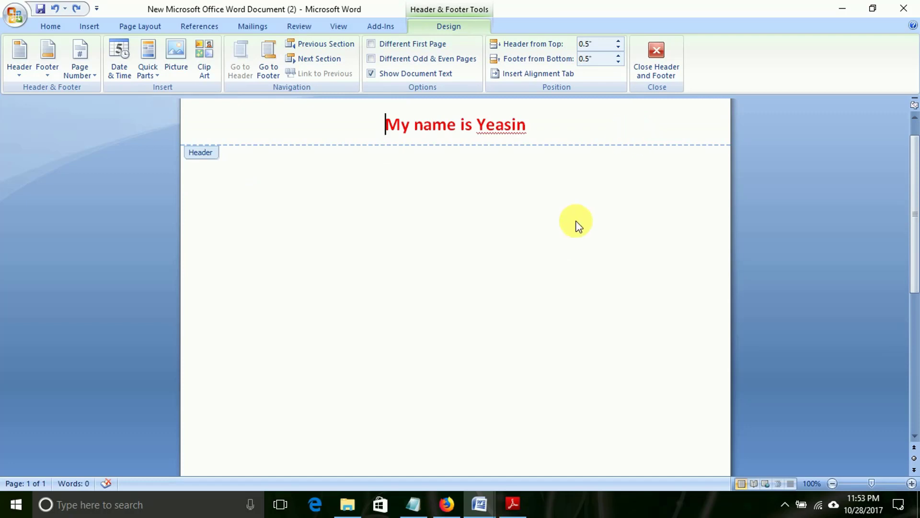
double_click(468, 200)
Reopen the header, undo twice to restore the banner picture, and return to the body.
scroll(481, 166, down, 2)
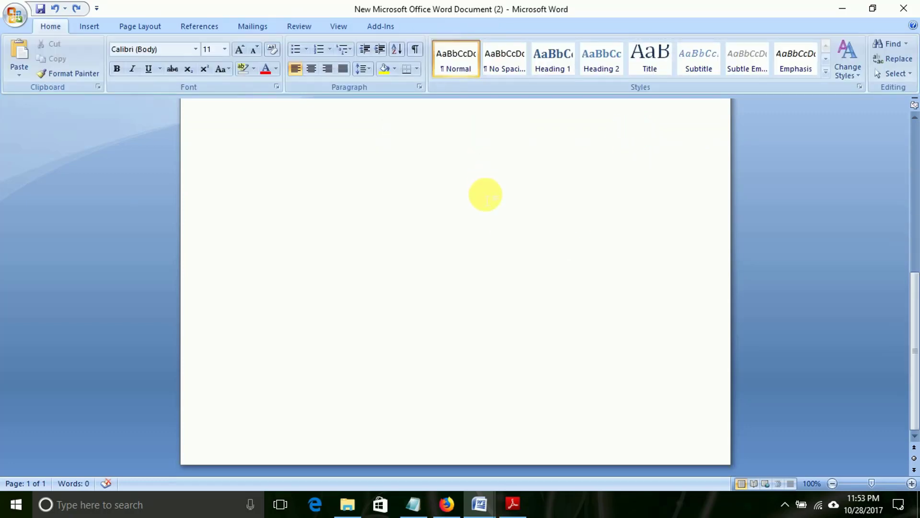
scroll(484, 189, up, 2)
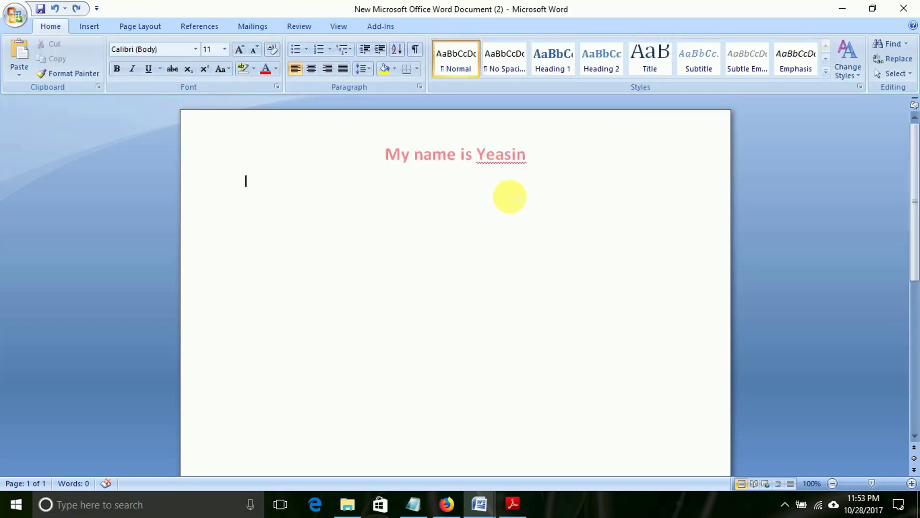
double_click(561, 155)
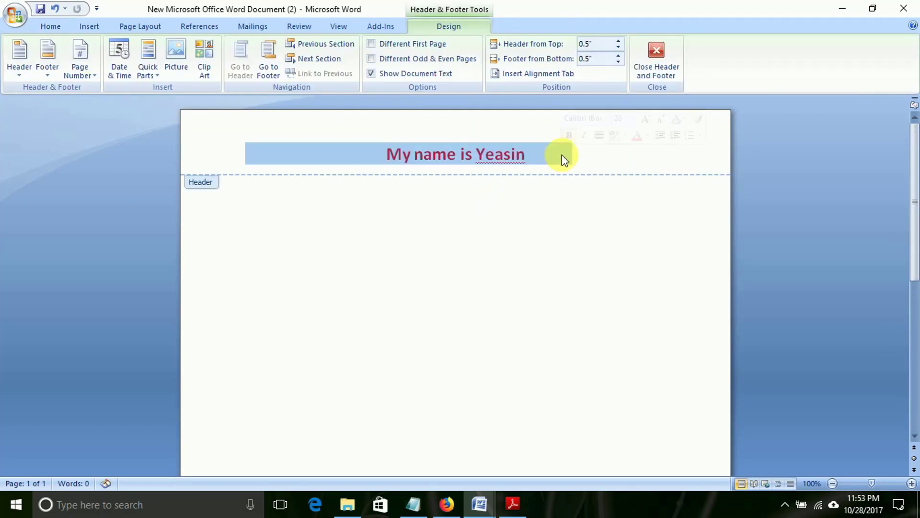
click(59, 9)
click(59, 8)
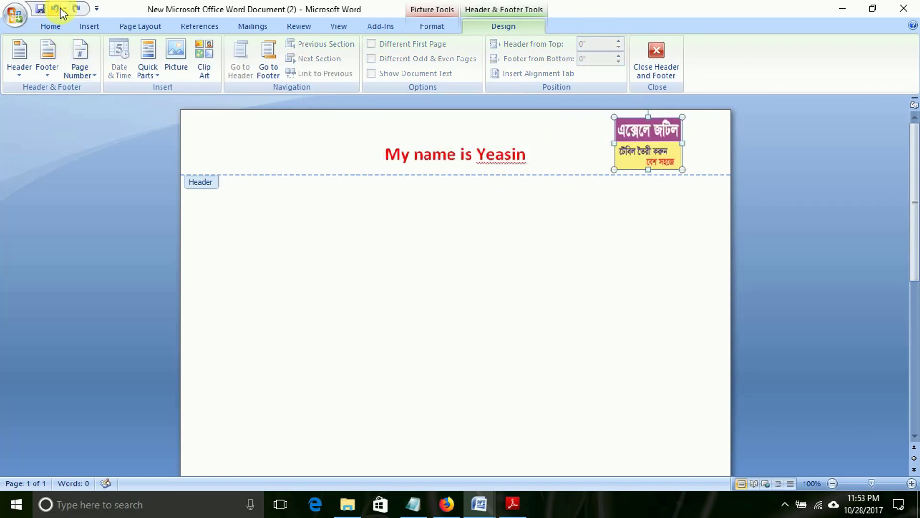
double_click(446, 290)
Add page breaks and a blank line at font size 100, extending the document to 15 pages.
key(Return)
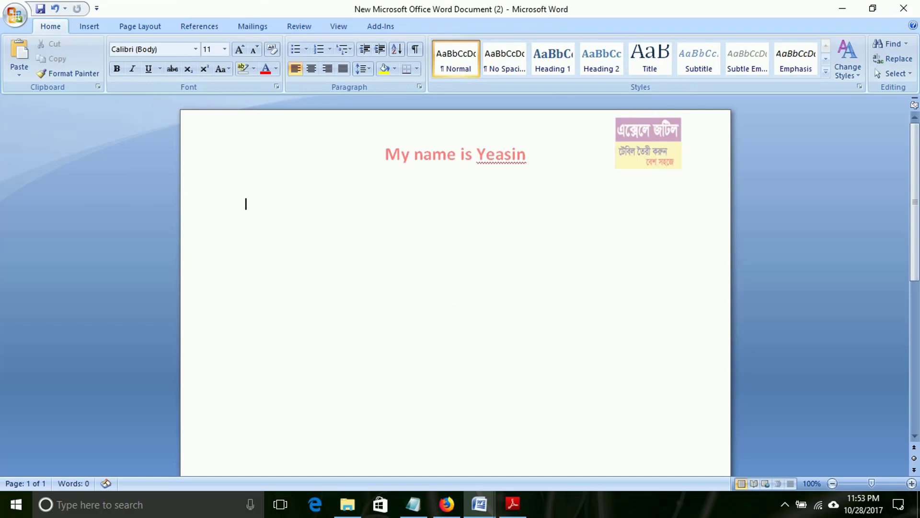
key(ctrl+Return)
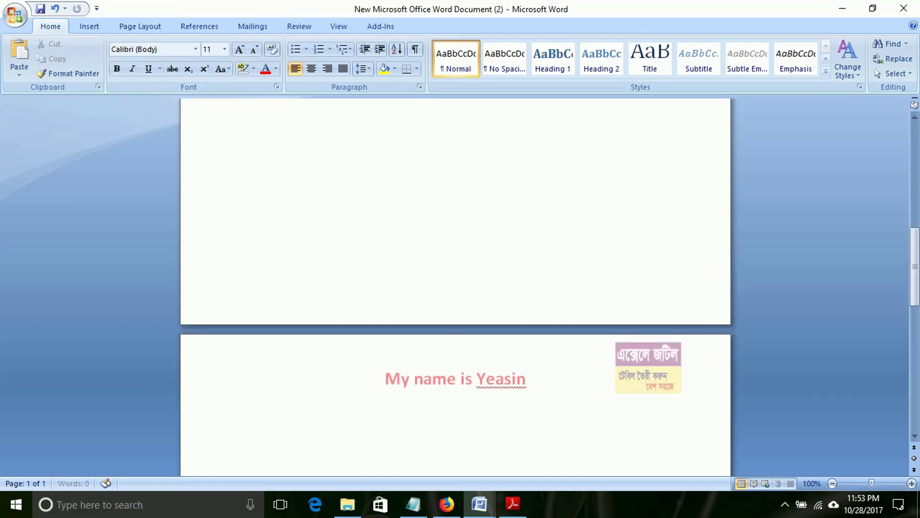
key(ctrl+Return)
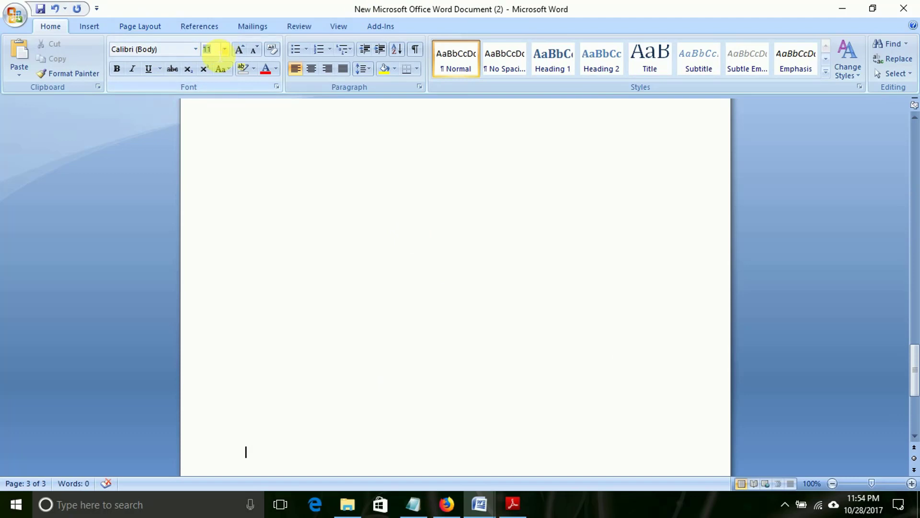
text(1)
key(Return)
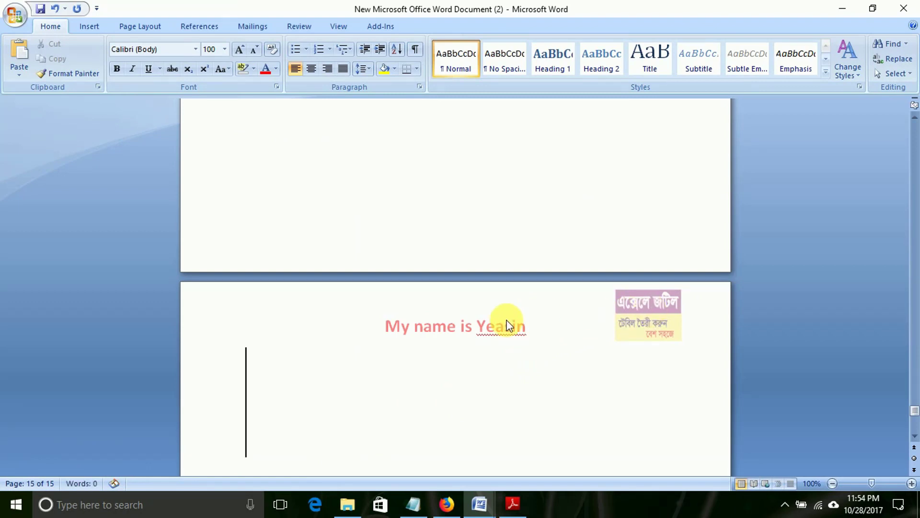
Scroll through the 15 pages to check each header, then click below the title.
scroll(484, 329, up, 5)
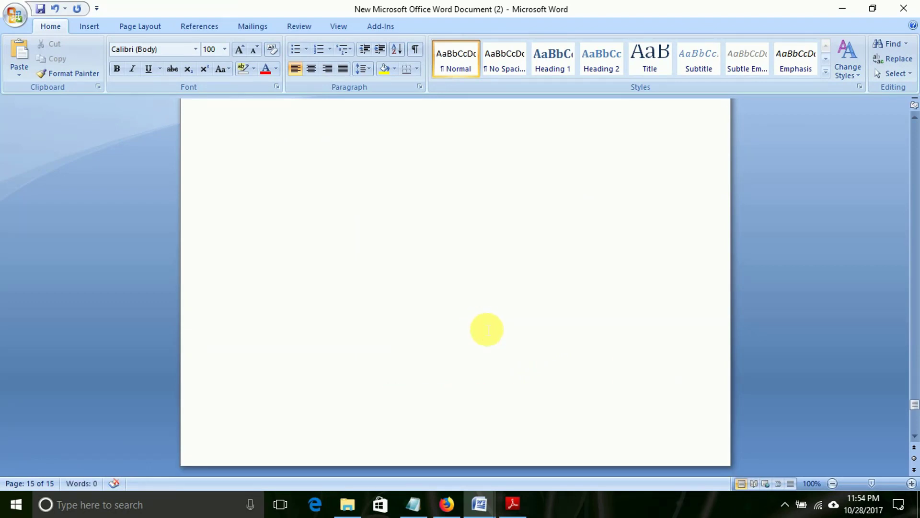
scroll(499, 302, down, 5)
scroll(499, 302, up, 6)
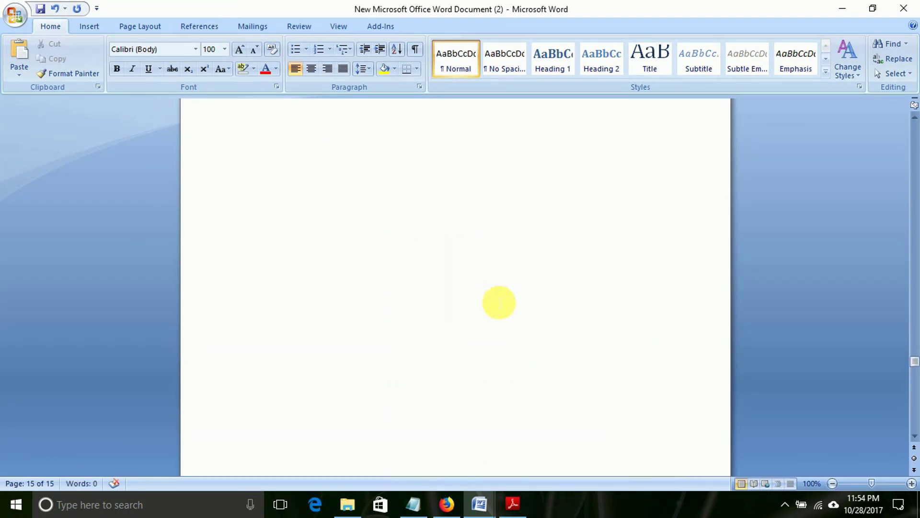
scroll(499, 302, down, 5)
scroll(499, 302, up, 6)
scroll(496, 300, down, 3)
scroll(499, 302, up, 3)
scroll(576, 269, down, 5)
scroll(591, 263, up, 6)
scroll(591, 263, down, 5)
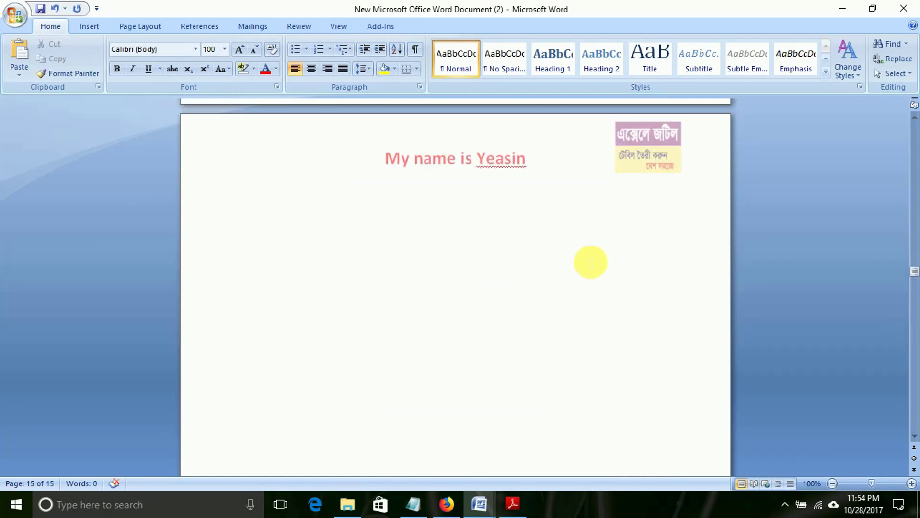
scroll(592, 261, up, 6)
scroll(585, 257, down, 4)
scroll(588, 259, up, 4)
scroll(592, 260, down, 5)
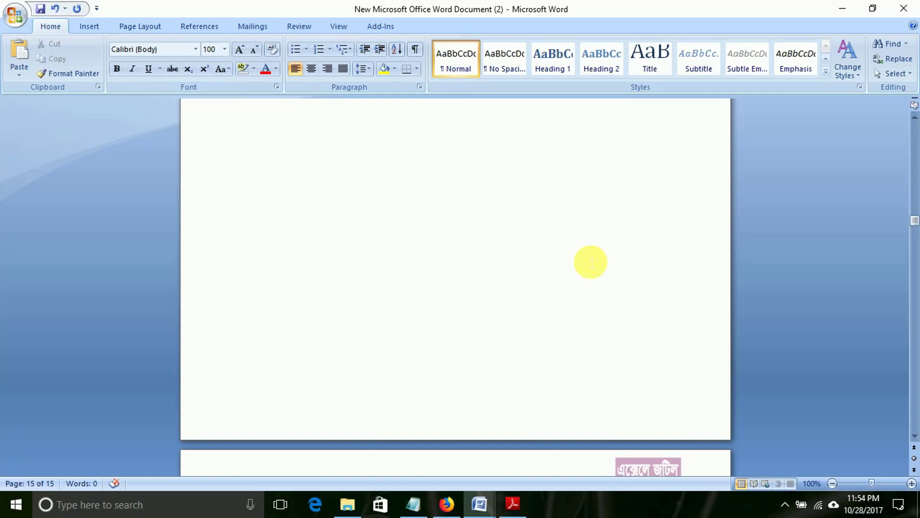
scroll(590, 260, up, 5)
scroll(590, 260, down, 3)
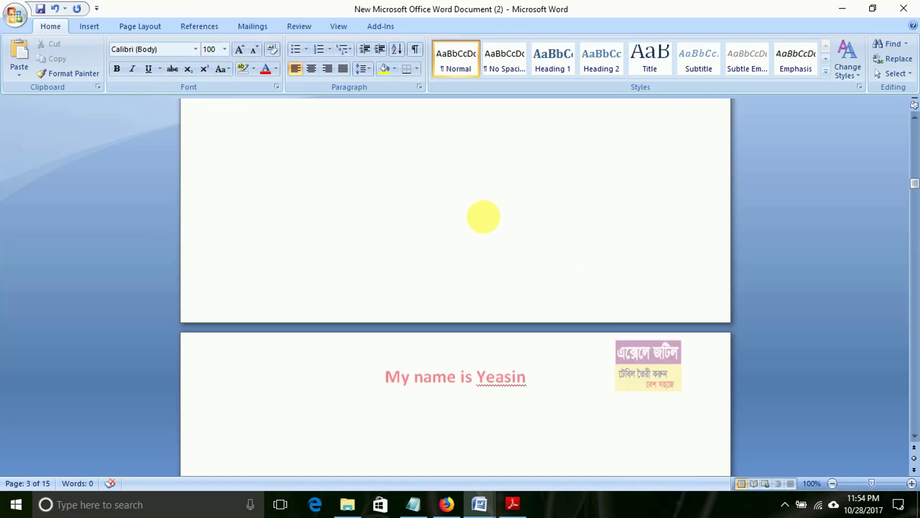
scroll(483, 216, down, 5)
scroll(489, 220, up, 3)
scroll(483, 216, down, 3)
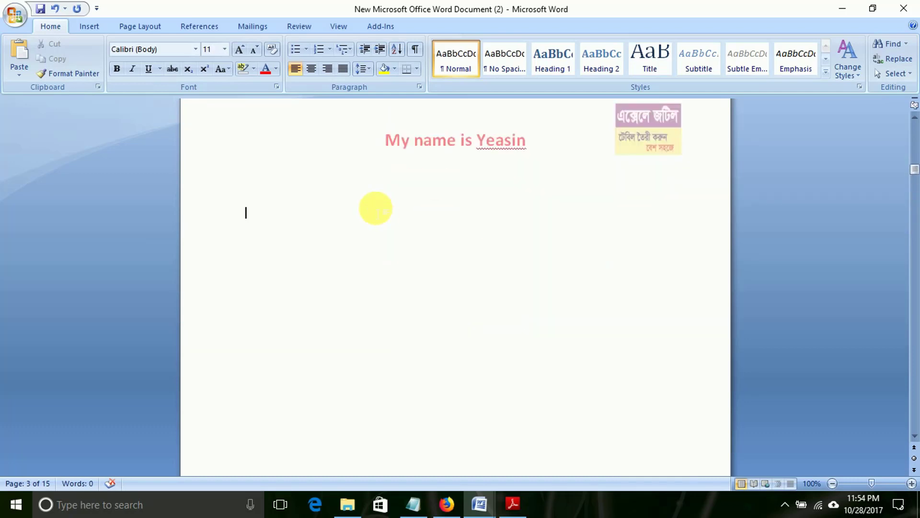
click(352, 181)
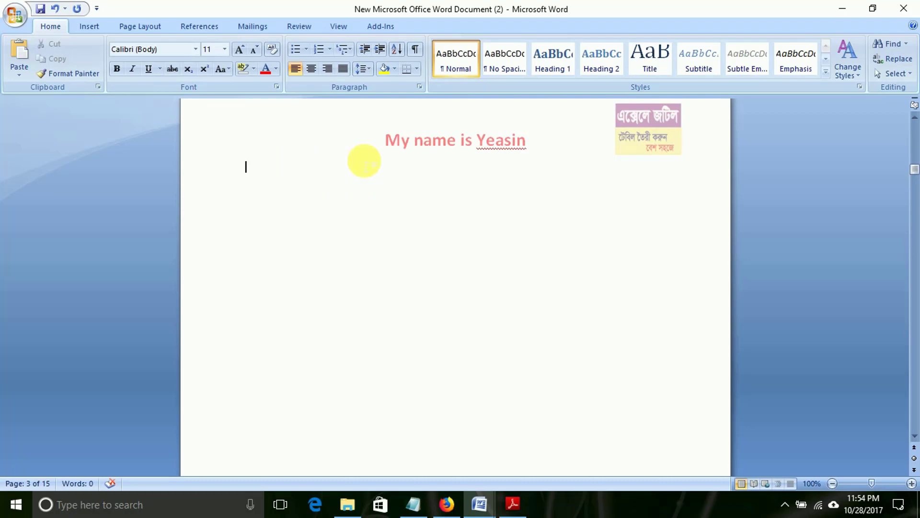
scroll(364, 163, up, 5)
scroll(364, 163, down, 5)
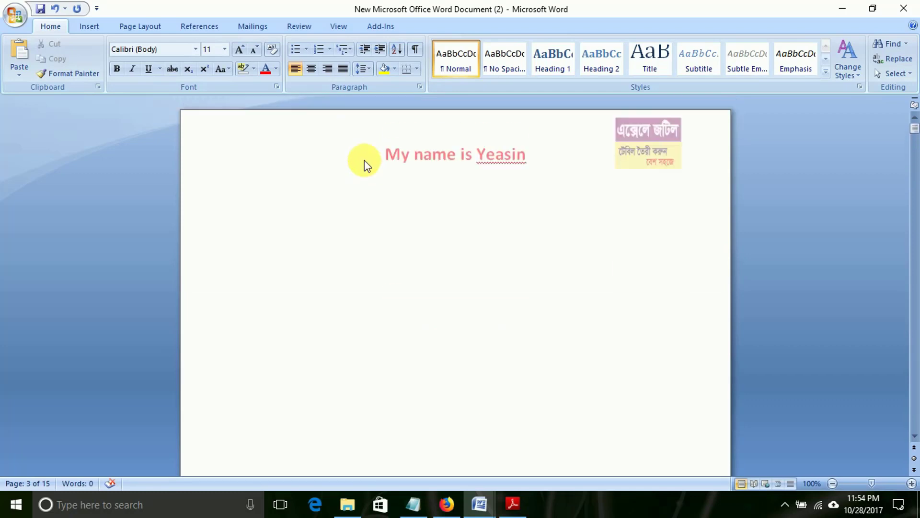
Insert a Blank footer, then clear its placeholder with Remove Footer.
scroll(309, 238, down, 3)
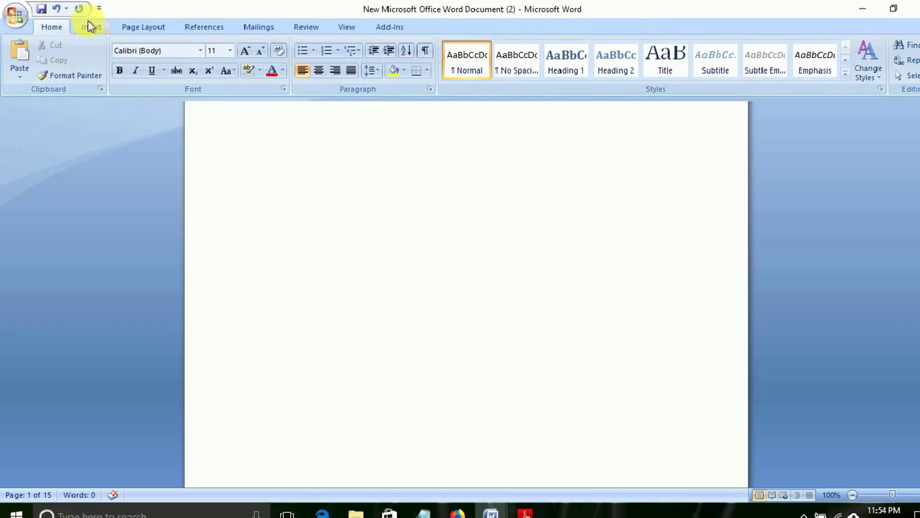
click(178, 52)
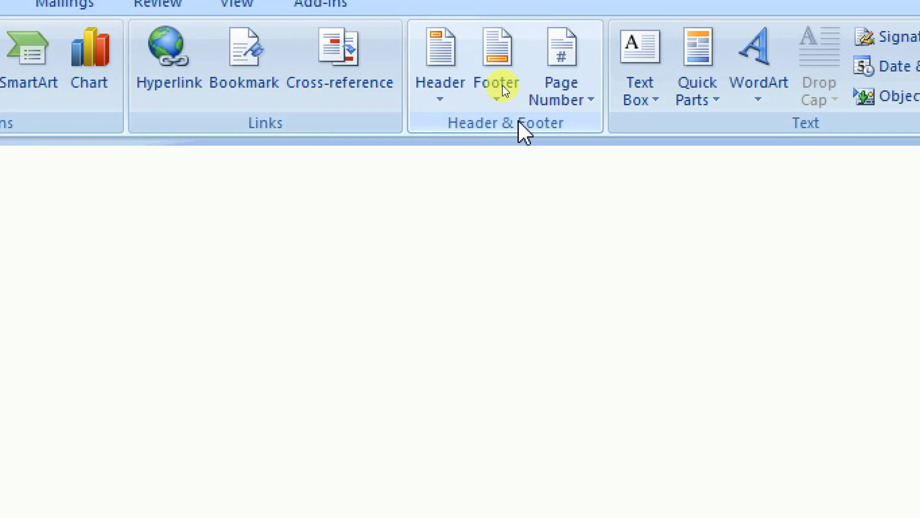
click(490, 95)
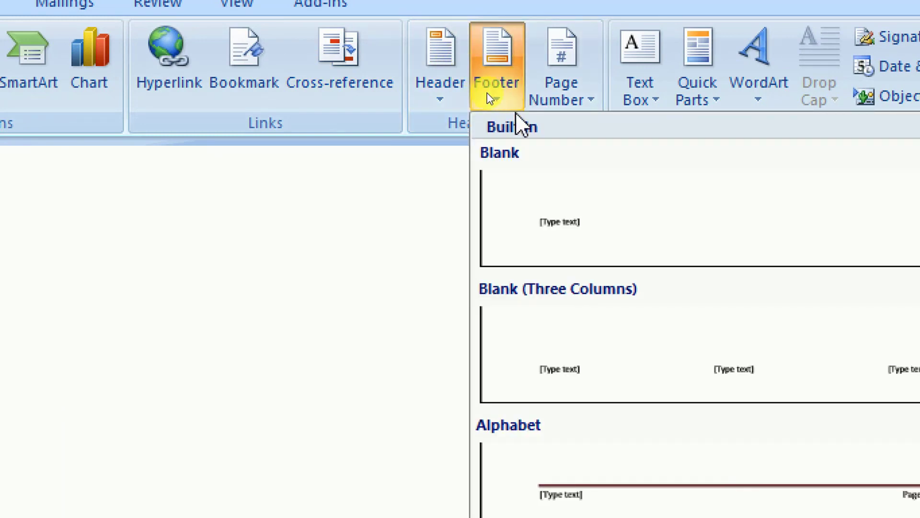
click(547, 210)
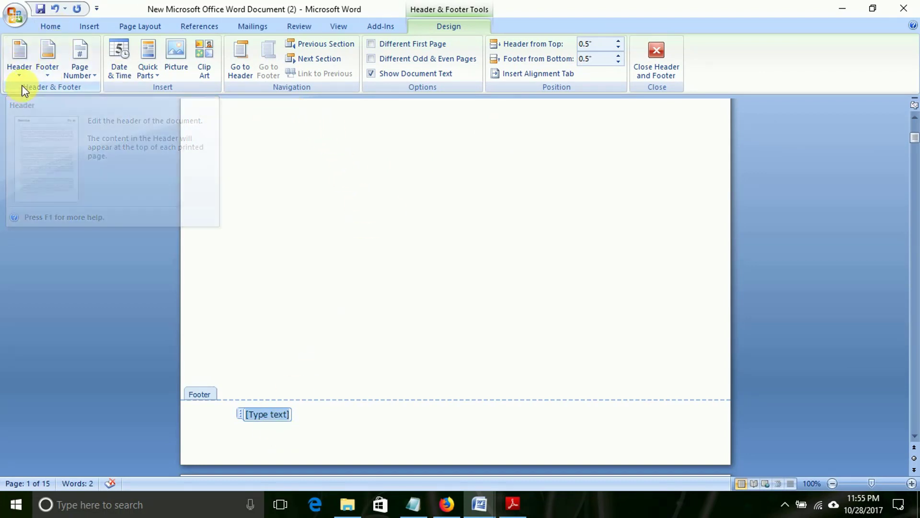
click(40, 71)
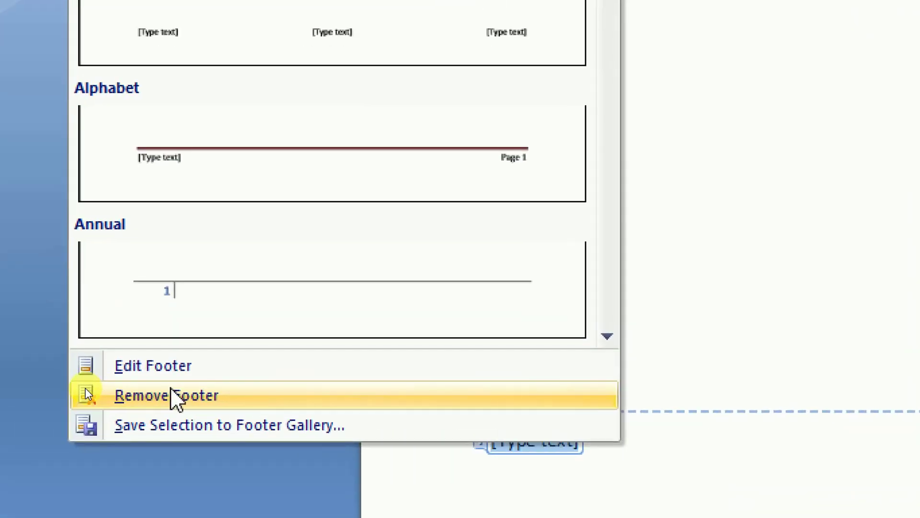
click(86, 392)
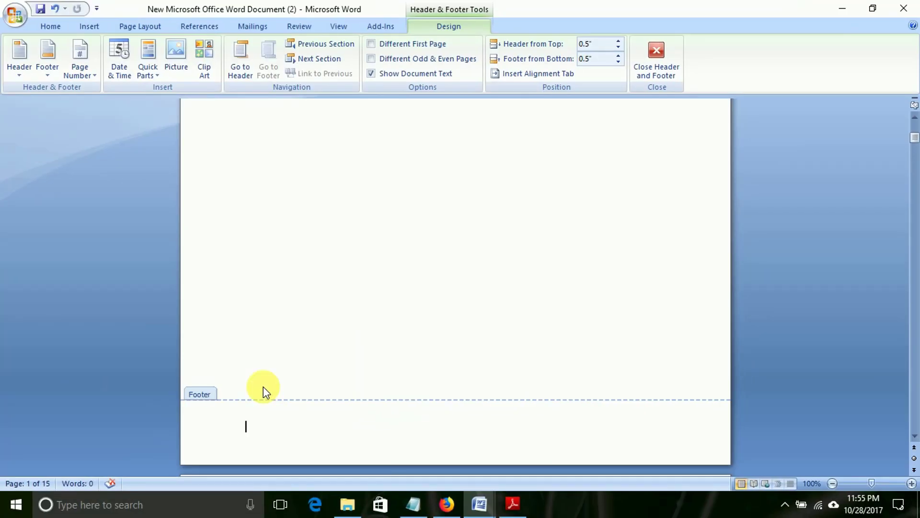
Type the footer line 'Subscribe my name channel & Share', correcting typos with Backspace.
text(M)
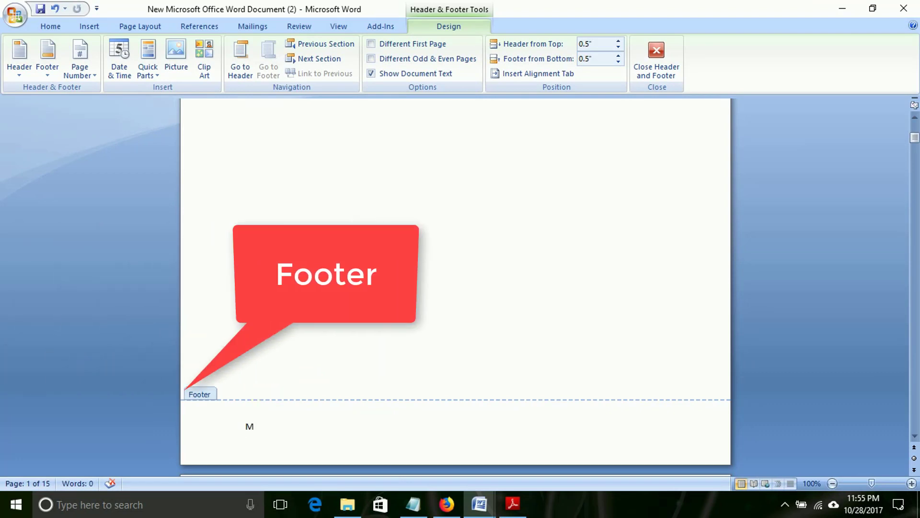
text(y Name I)
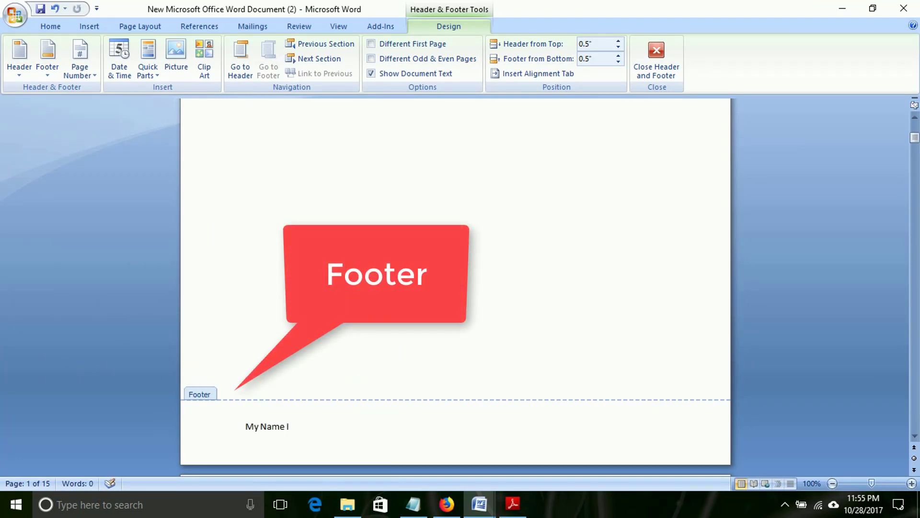
key(BackSpace)
key(BackSpace)
key(BackSpace)
key(BackSpace)
key(BackSpace)
key(BackSpace)
key(BackSpace)
key(BackSpace)
key(BackSpace)
text(Subc)
key(BackSpace)
text(scrive)
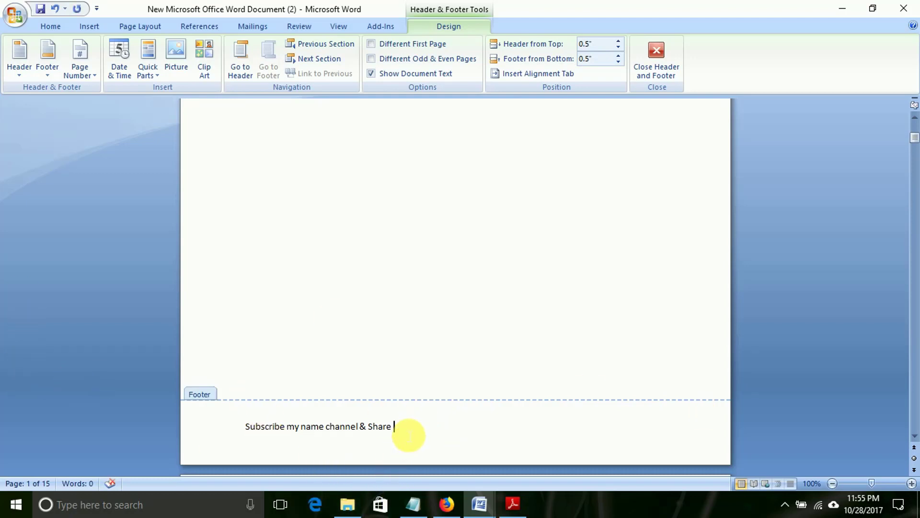
Set the footer line to the BhrahmaputraMJ font and enlarge it to 20 pt.
drag(408, 434, 143, 407)
click(54, 23)
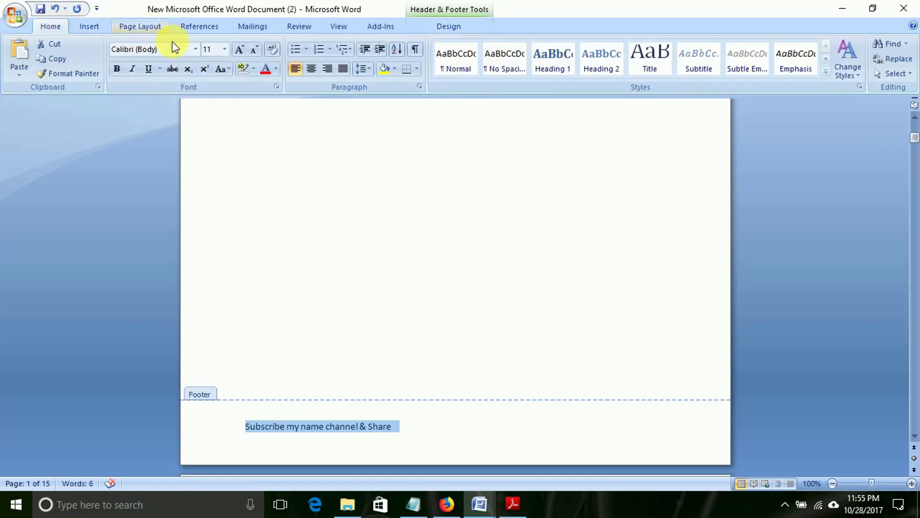
click(196, 48)
click(139, 188)
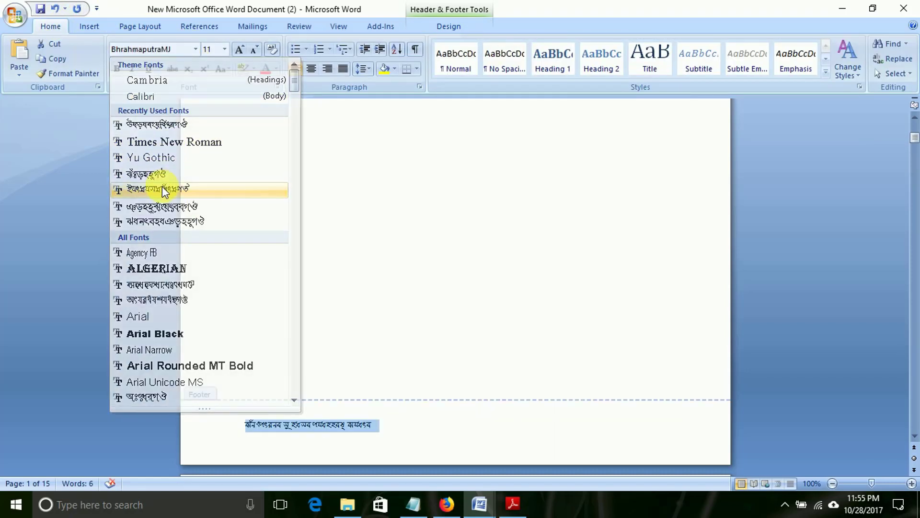
click(239, 50)
click(239, 49)
click(239, 49)
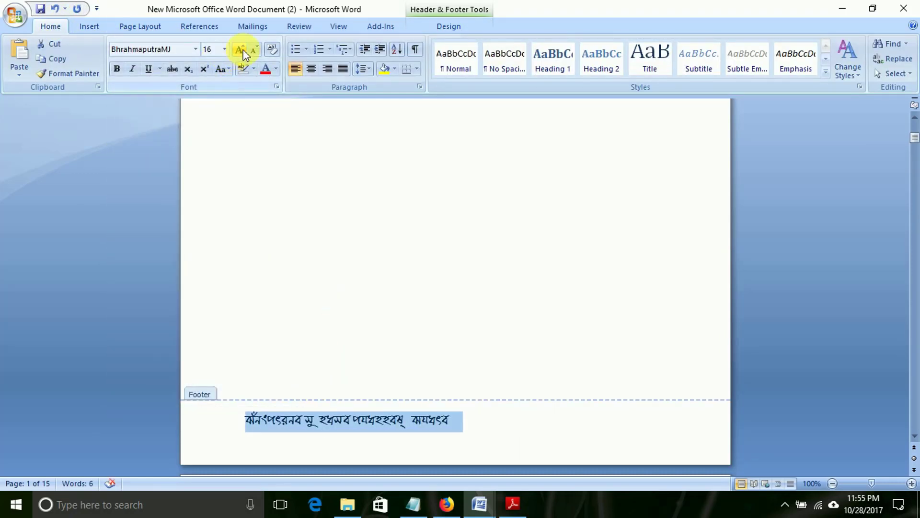
click(239, 49)
click(240, 49)
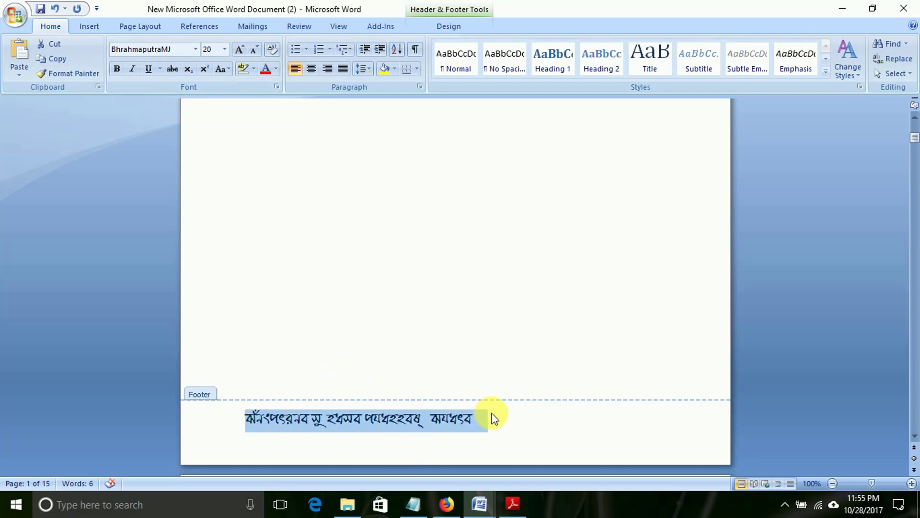
Switch the footer line to Times New Roman, center it, and color it green.
drag(493, 419, 199, 417)
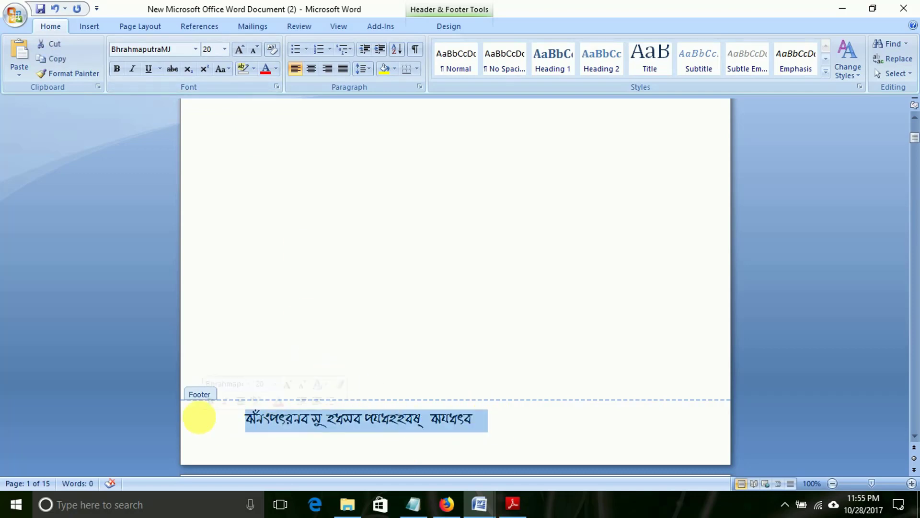
click(196, 49)
click(175, 147)
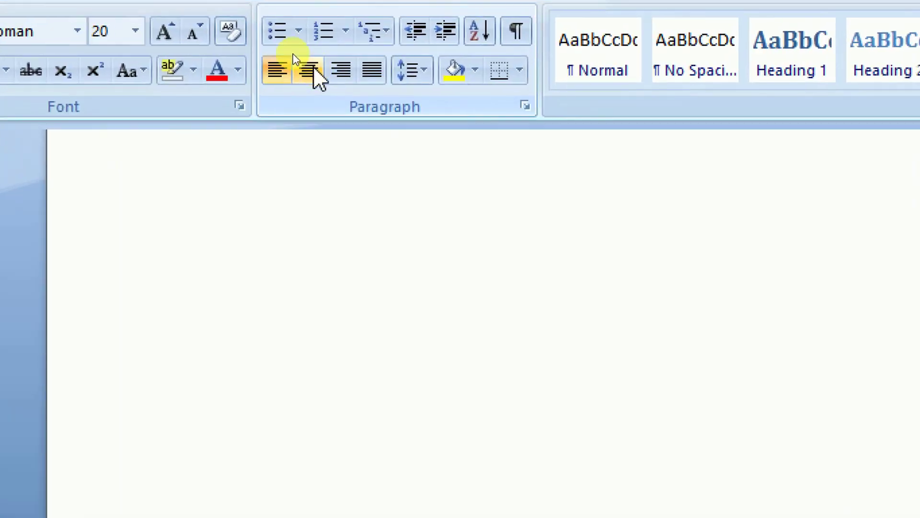
click(309, 96)
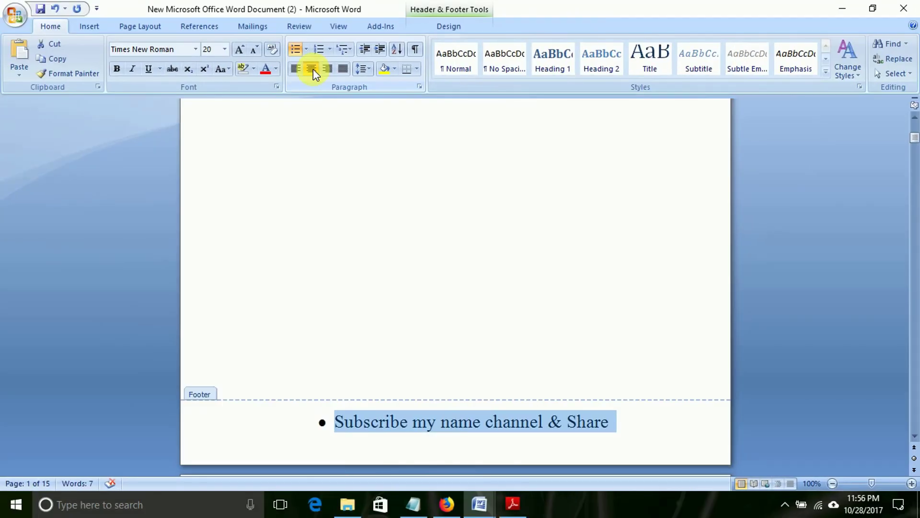
click(275, 70)
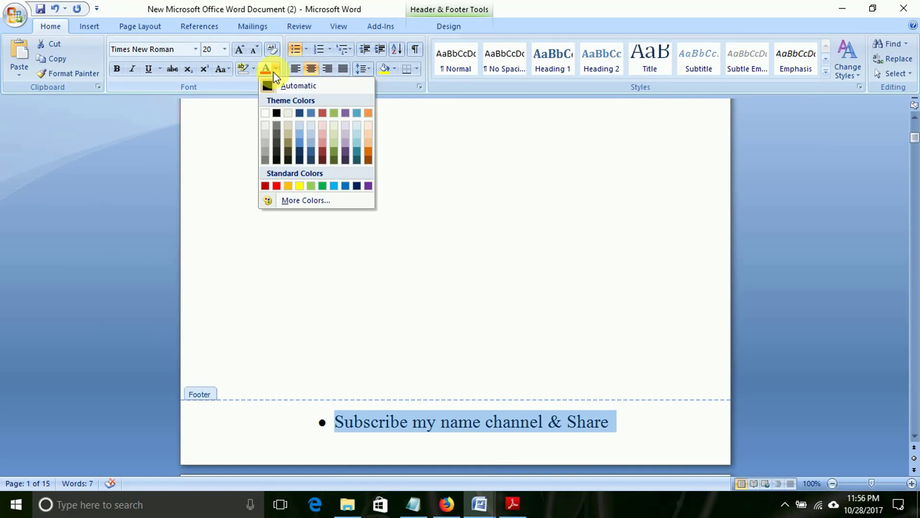
click(323, 187)
Exit the footer and scroll the pages to confirm the green 'Subscribe my name channel & Share' line repeats.
double_click(488, 302)
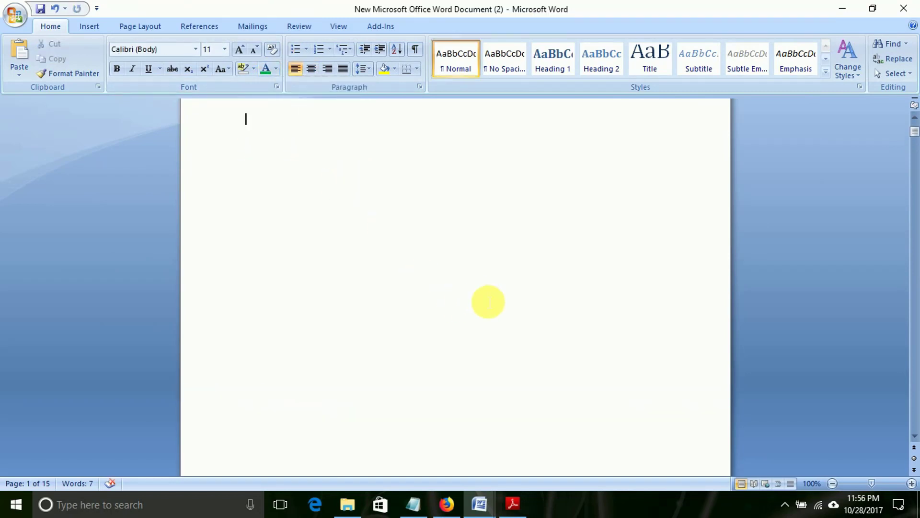
scroll(491, 303, down, 15)
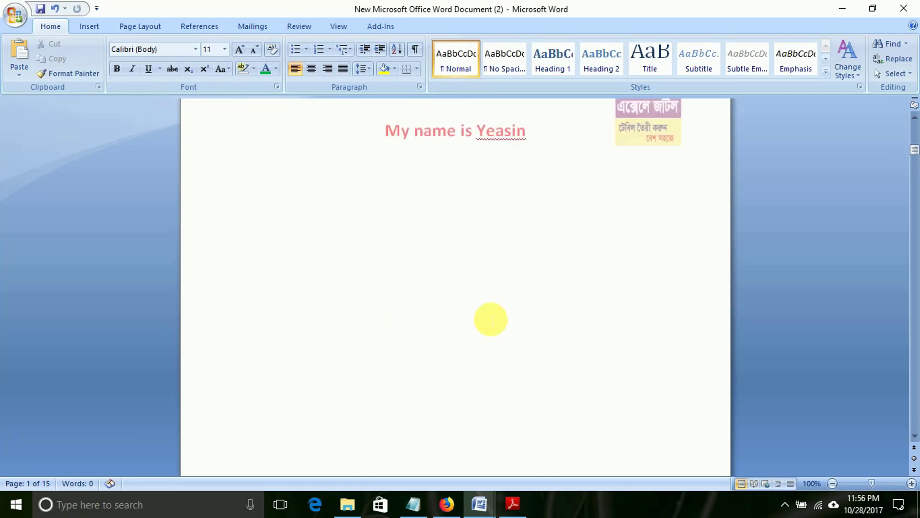
scroll(490, 316, up, 8)
scroll(490, 320, down, 12)
scroll(490, 319, up, 13)
scroll(490, 320, down, 10)
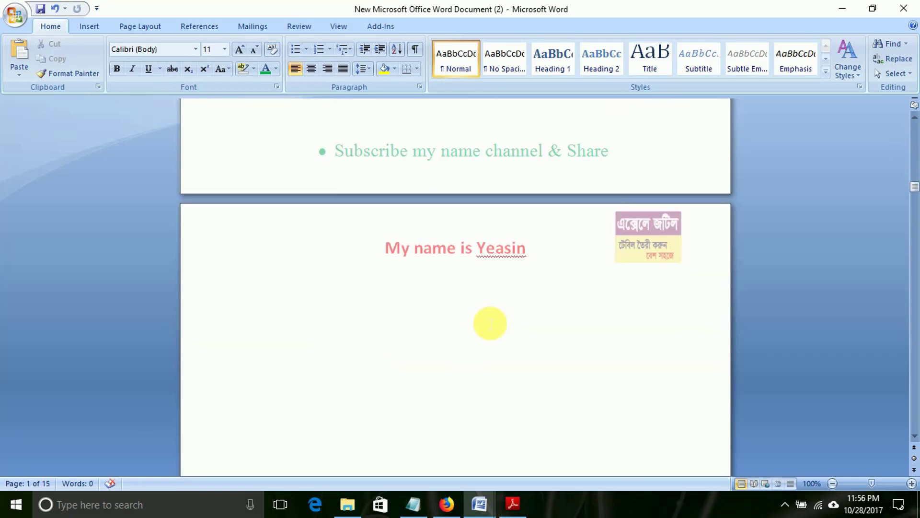
scroll(490, 321, up, 9)
scroll(489, 322, down, 12)
scroll(490, 323, up, 9)
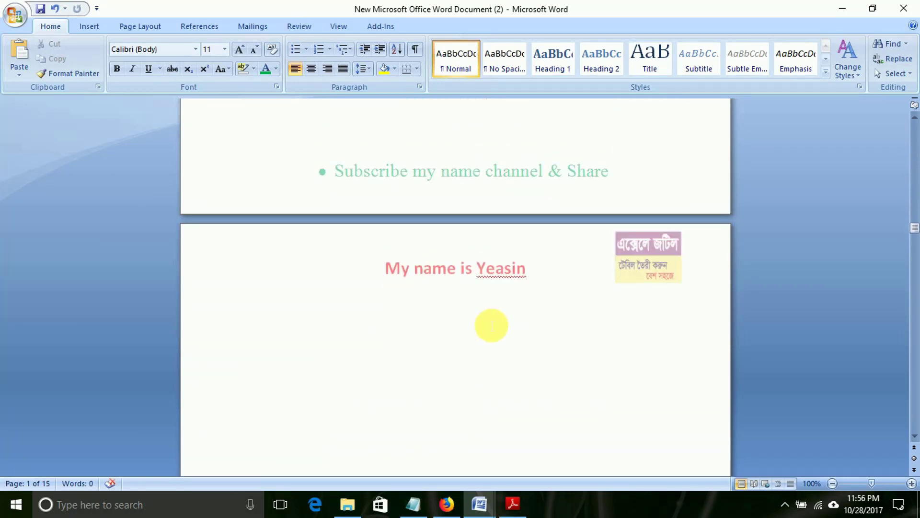
scroll(474, 287, down, 2)
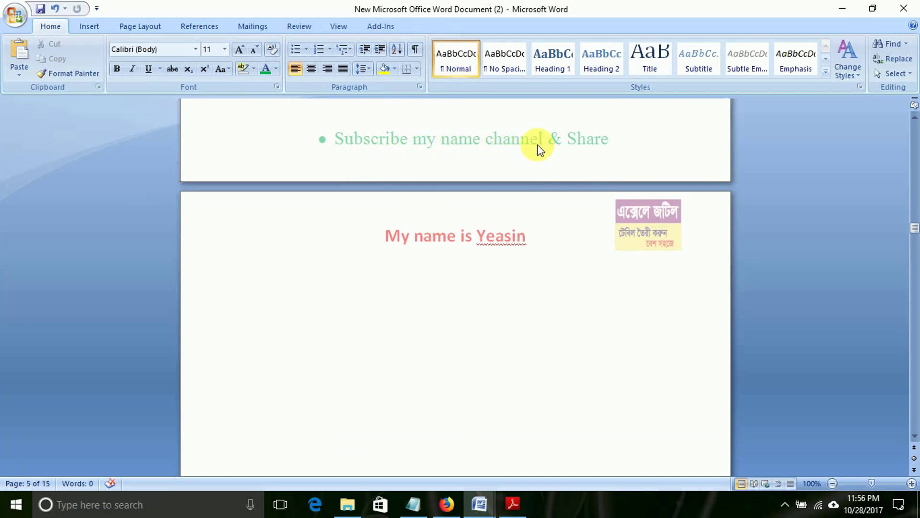
scroll(541, 322, up, 10)
scroll(528, 317, down, 11)
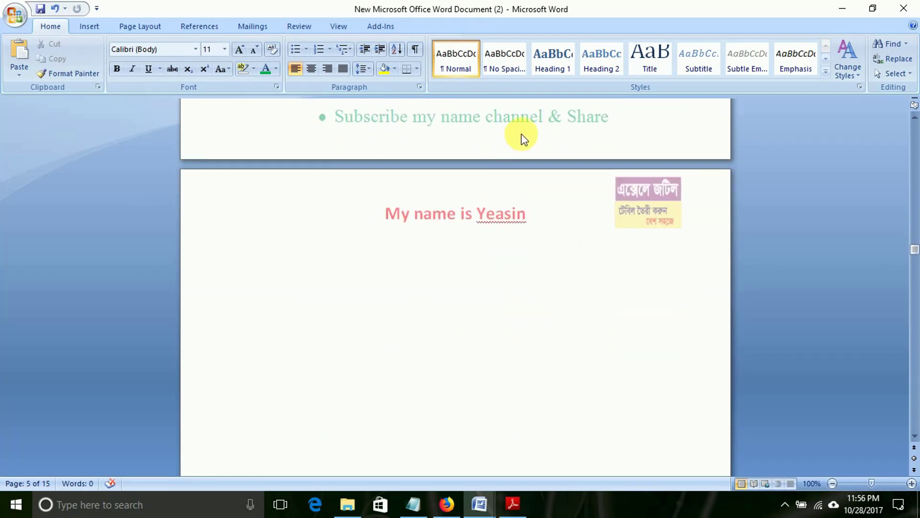
scroll(418, 255, down, 18)
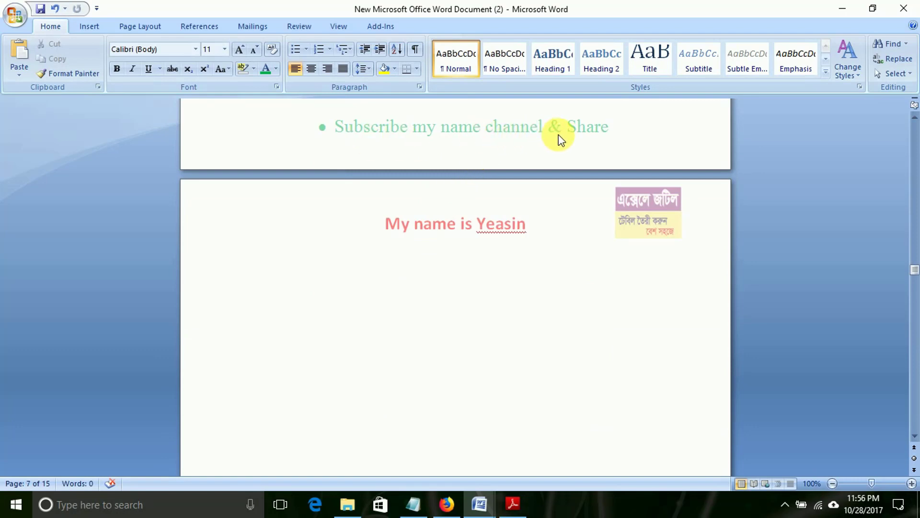
scroll(555, 181, down, 18)
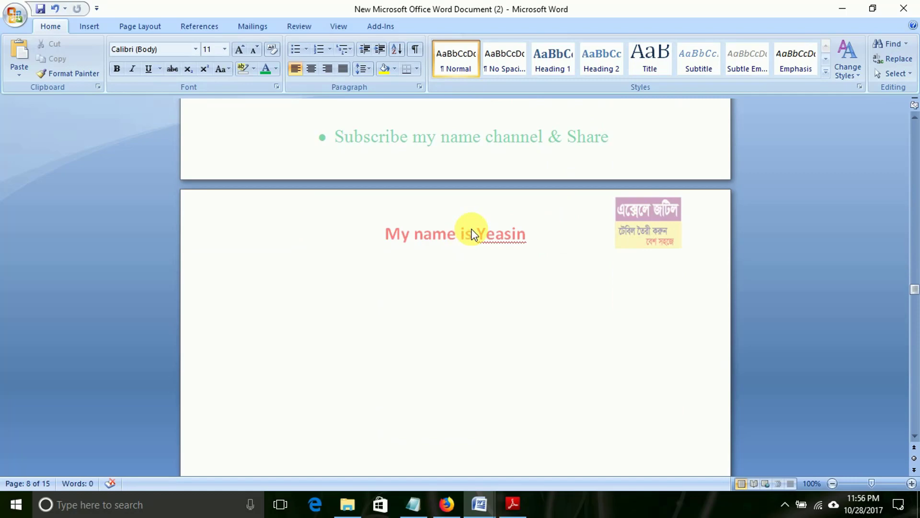
scroll(456, 279, down, 20)
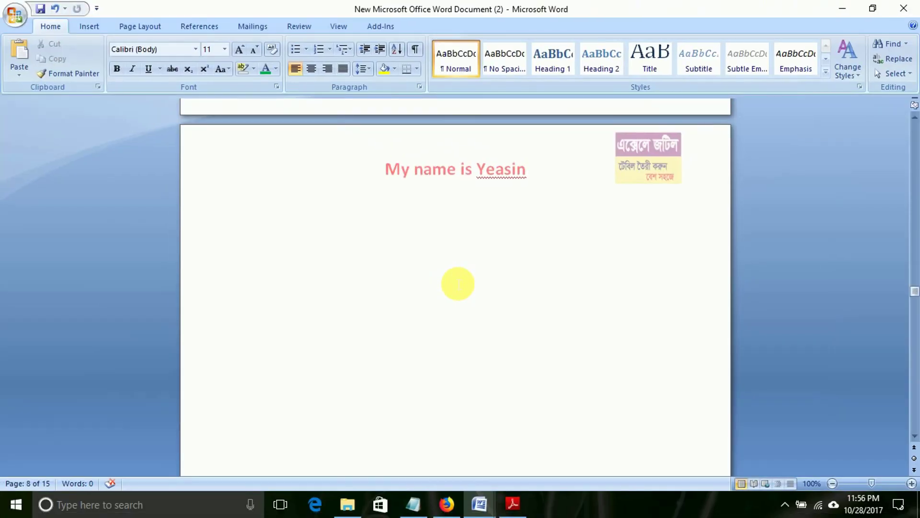
scroll(455, 281, up, 10)
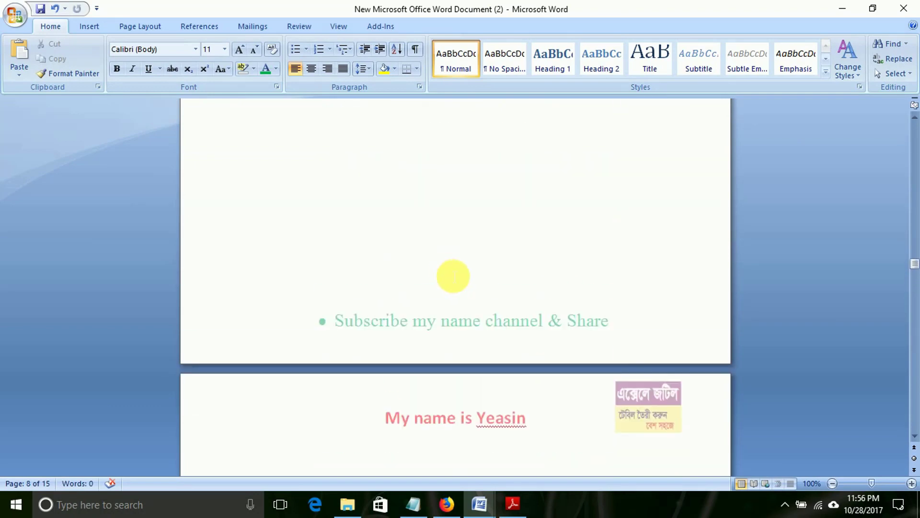
scroll(453, 274, up, 5)
scroll(448, 269, down, 8)
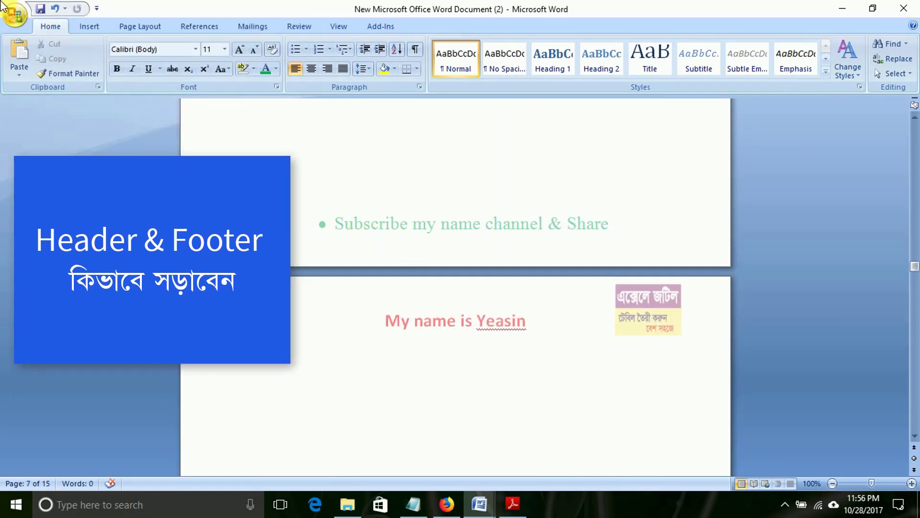
Remove the footer from the document and scroll the pages to confirm its text is gone.
click(94, 26)
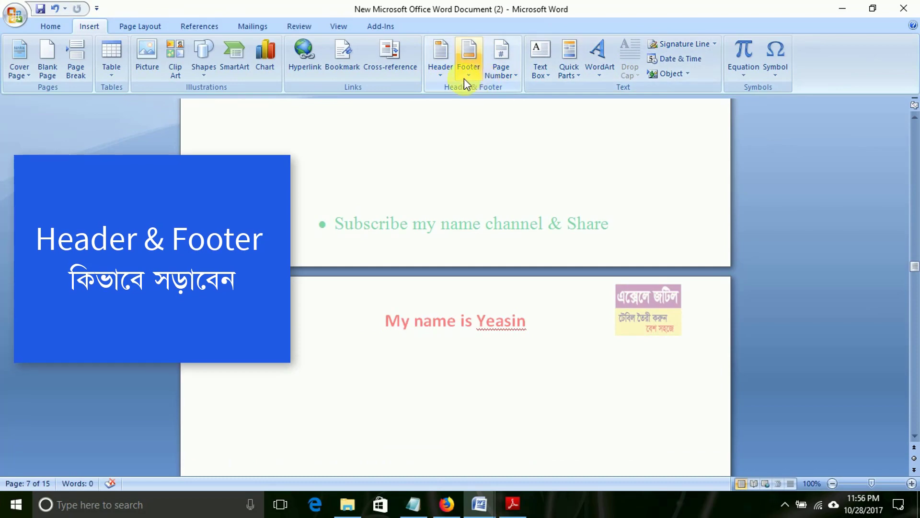
click(468, 76)
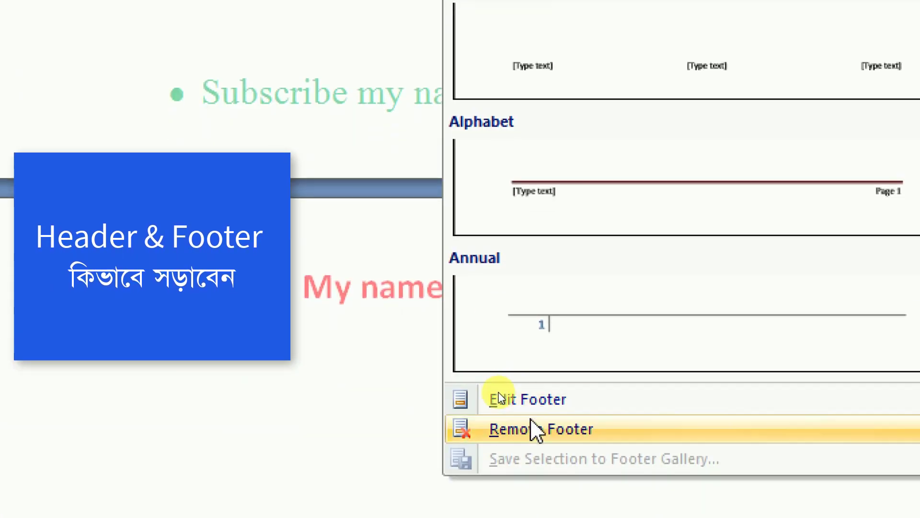
click(529, 432)
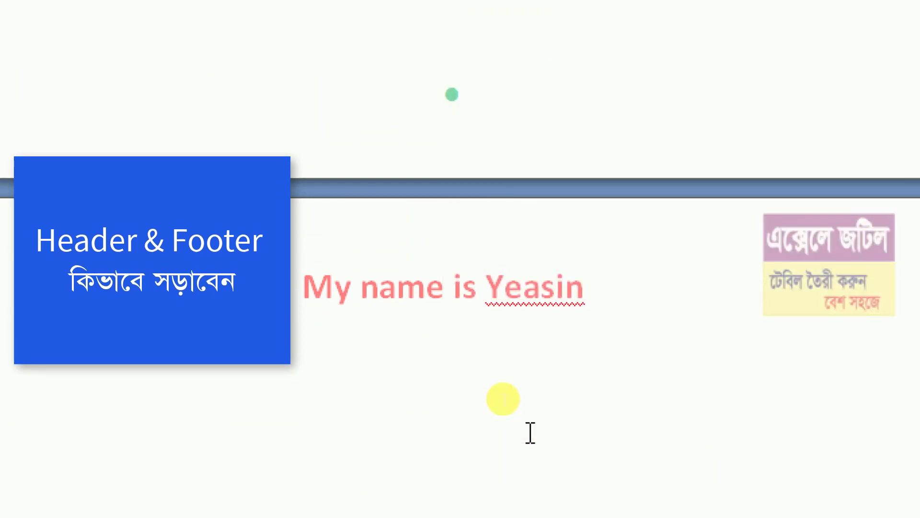
scroll(496, 386, up, 20)
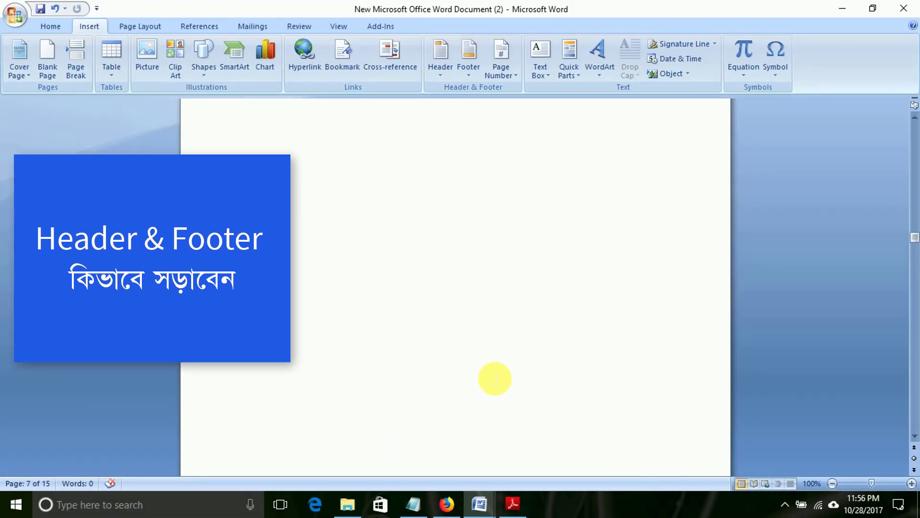
scroll(495, 377, up, 20)
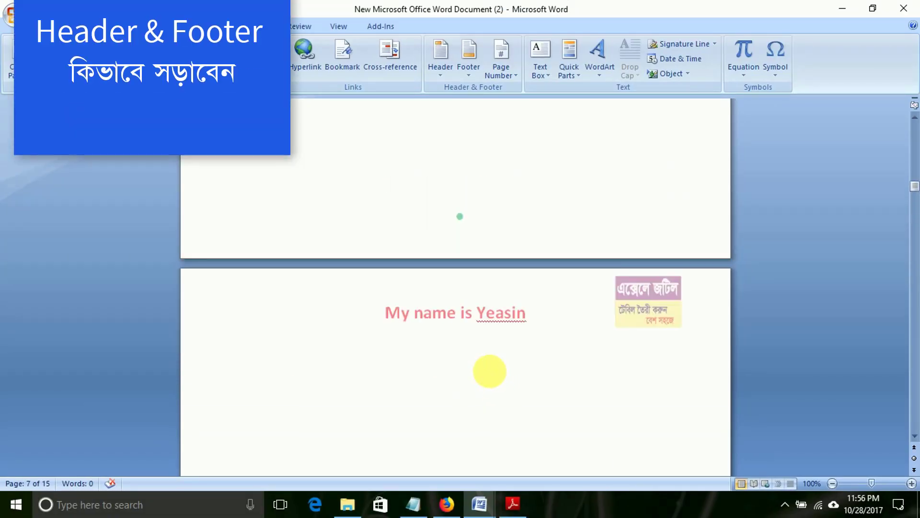
scroll(489, 370, up, 10)
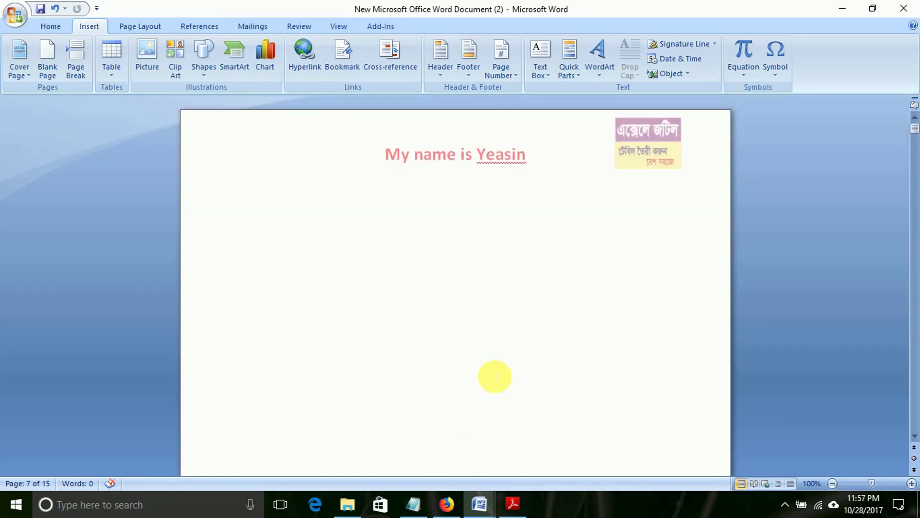
scroll(523, 231, down, 5)
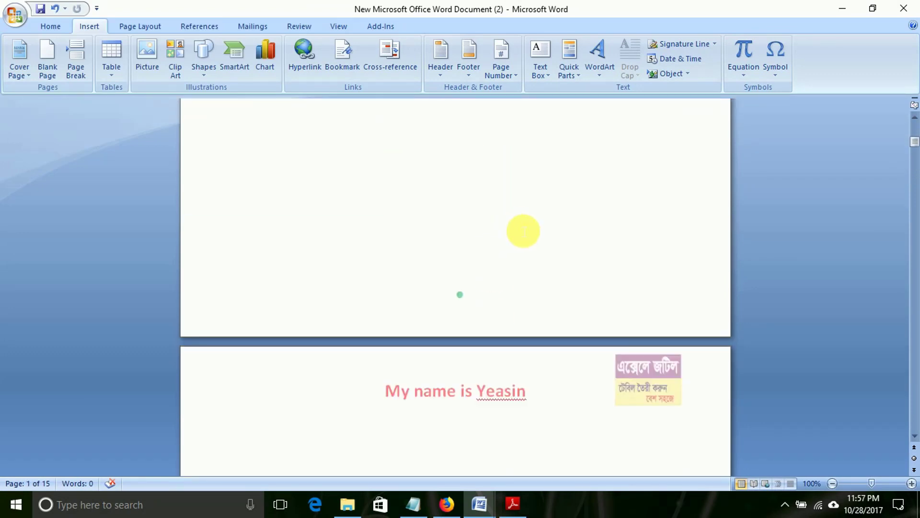
scroll(521, 222, down, 5)
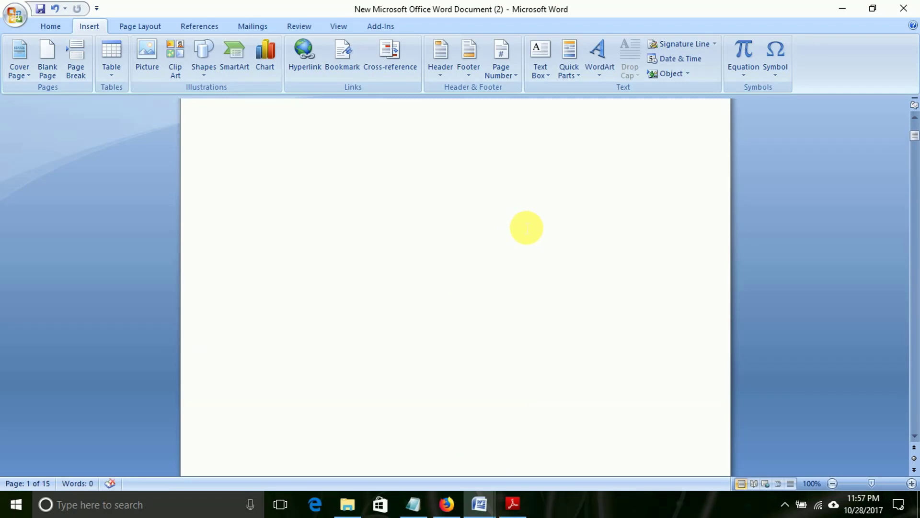
Undo the last change, then remove the header so the red heading and banner disappear.
key(ctrl+z)
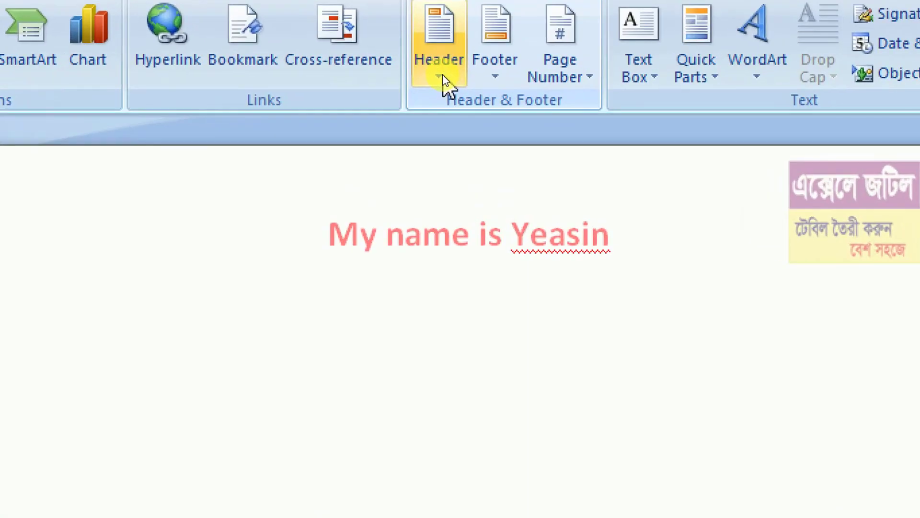
click(442, 74)
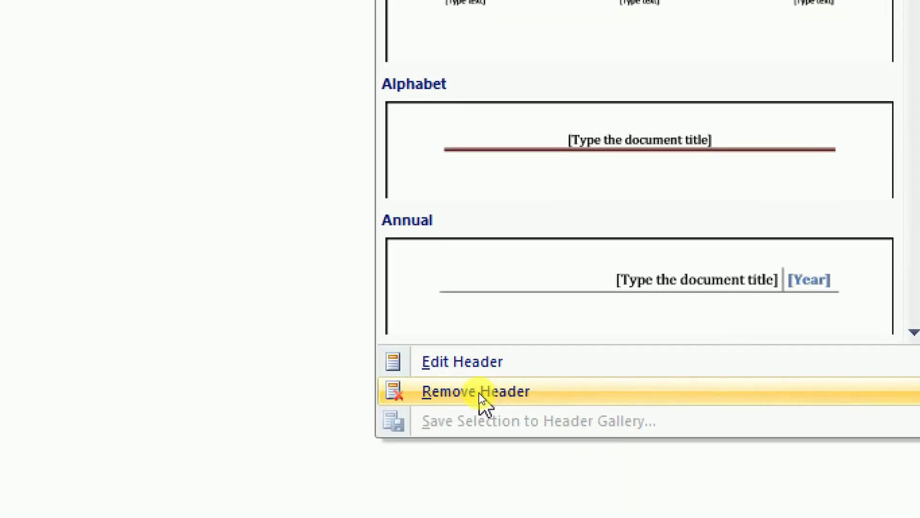
click(479, 393)
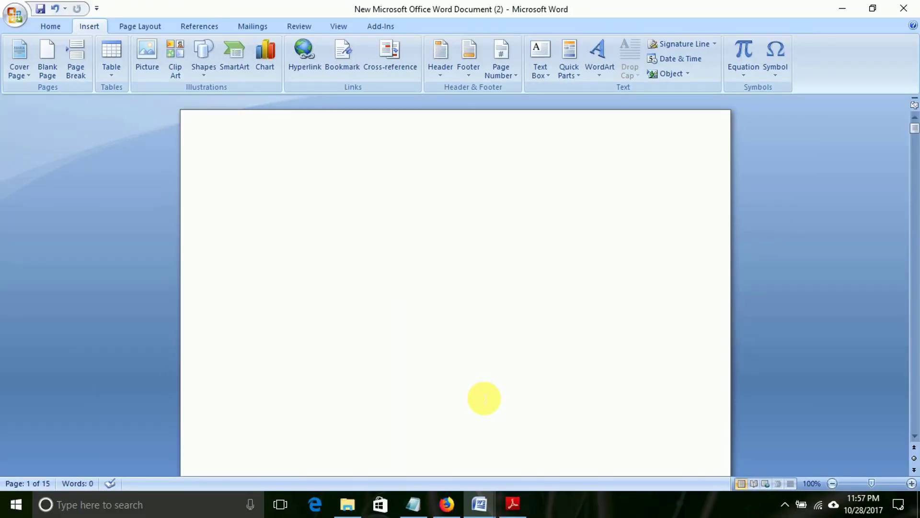